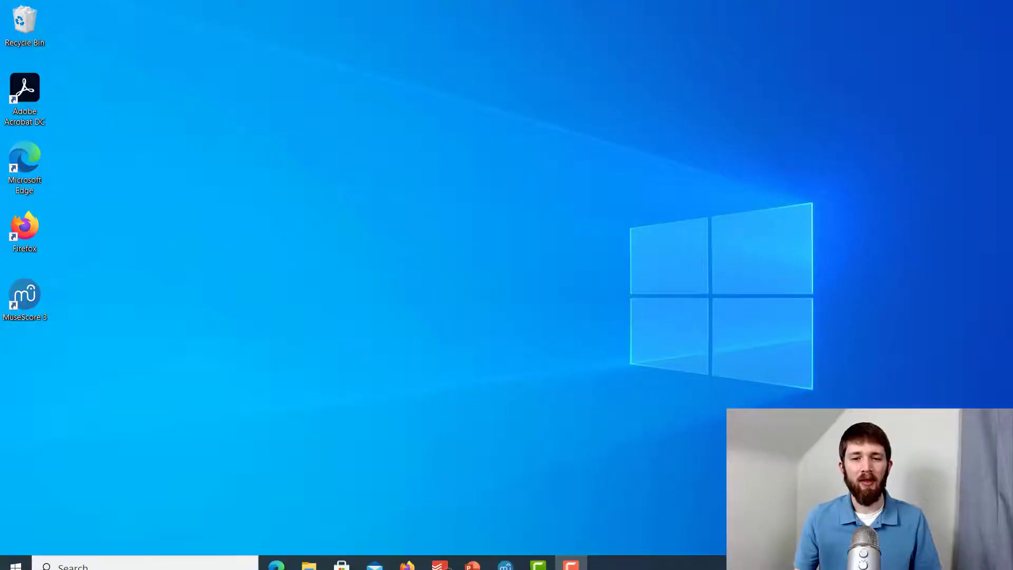
# Switch to MuseScore 3, add the Arpeggios & Glissandi palette and expand it.
pyautogui.click(505, 557)
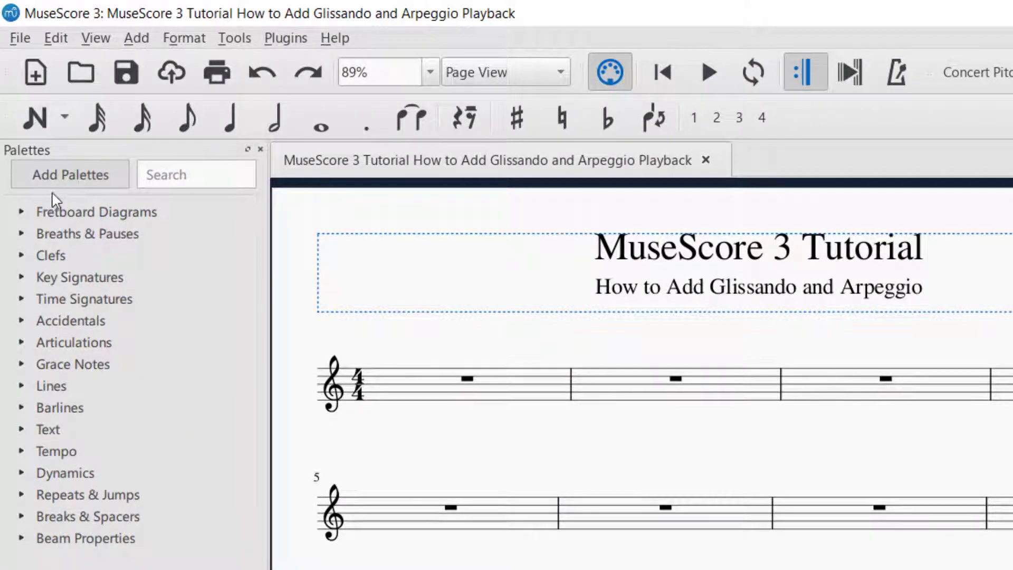
pyautogui.click(62, 170)
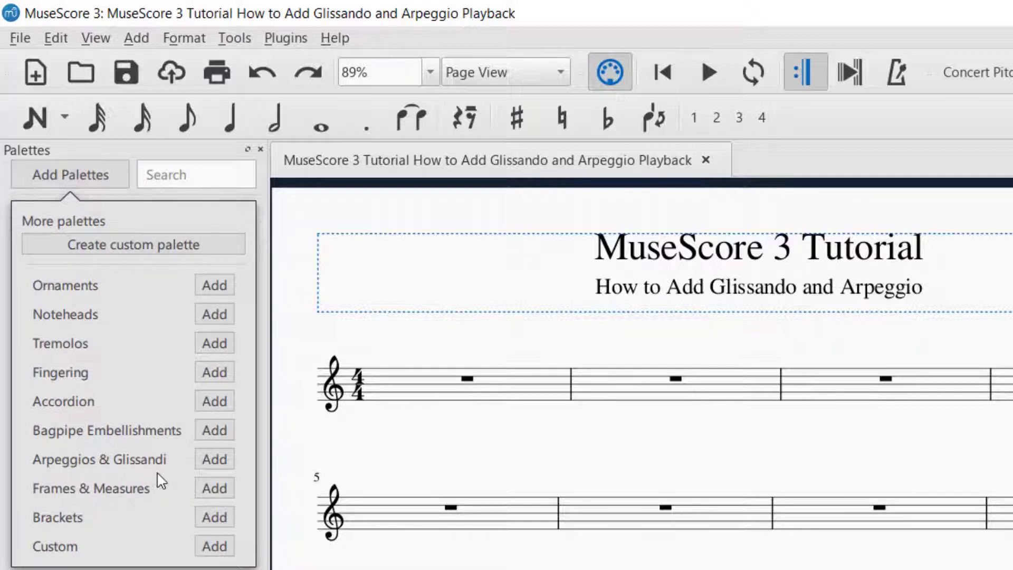
pyautogui.click(223, 463)
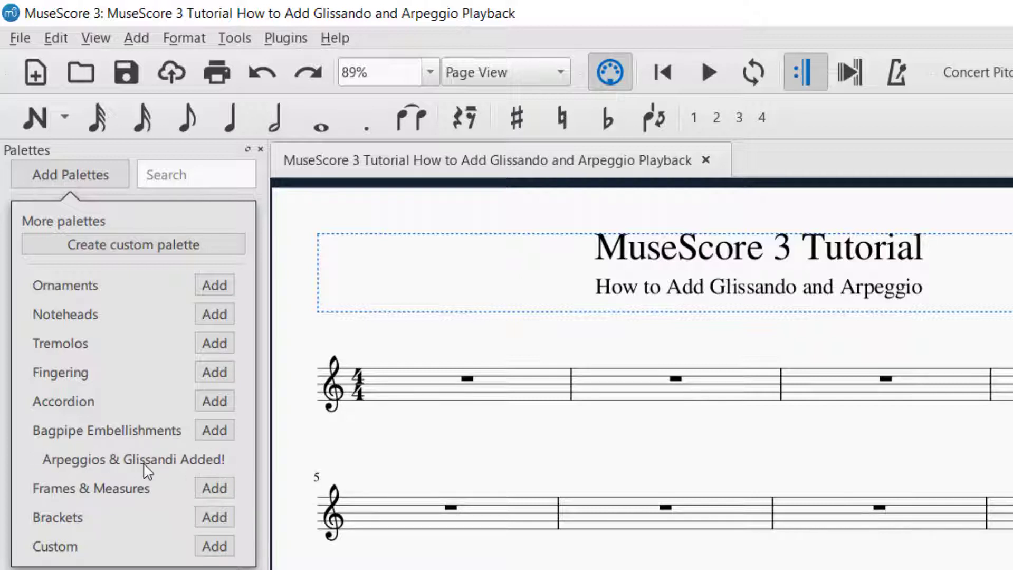
pyautogui.click(265, 348)
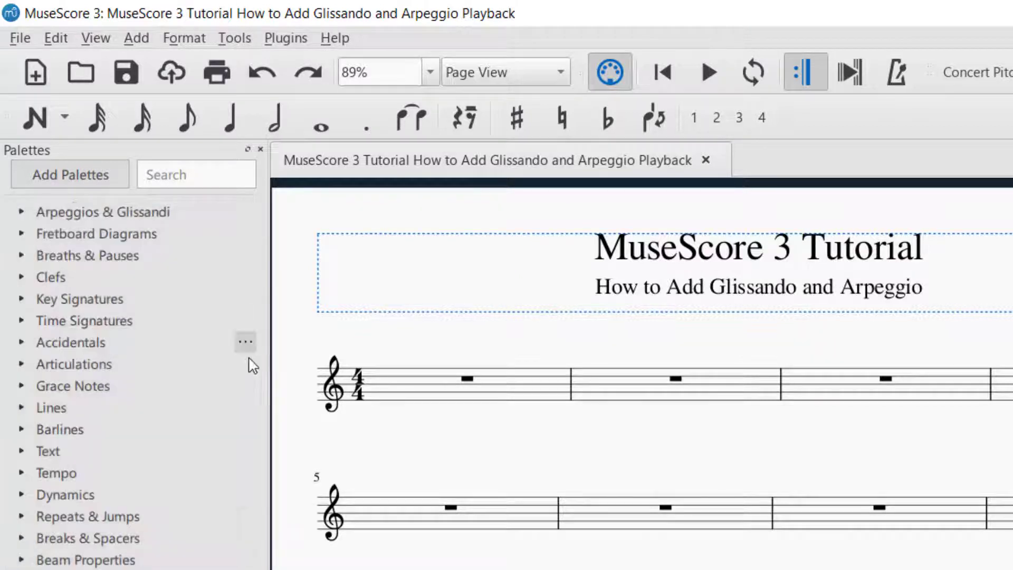
pyautogui.click(22, 212)
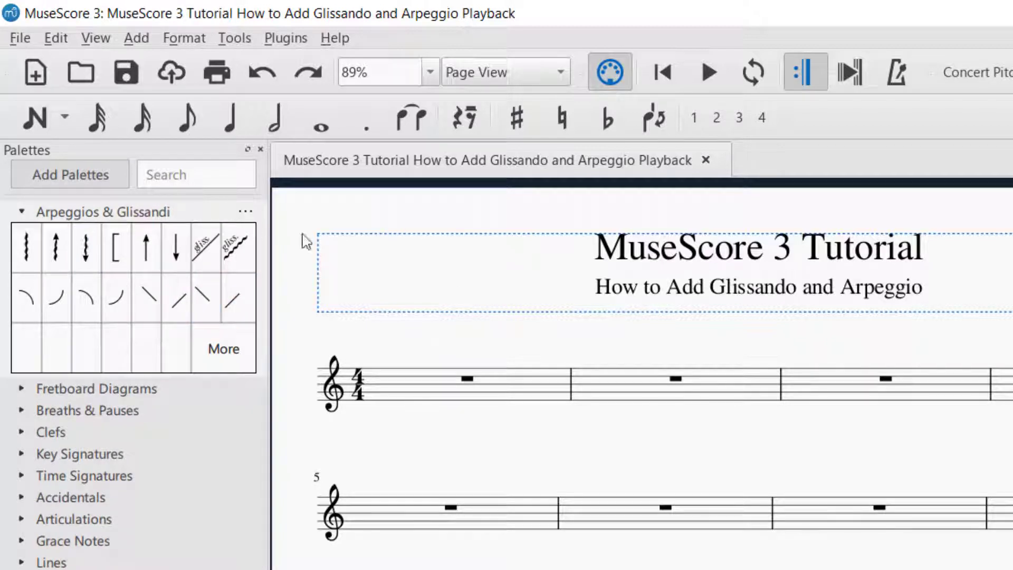
# Enter a quarter-note middle C at the start of measure 1.
pyautogui.click(231, 117)
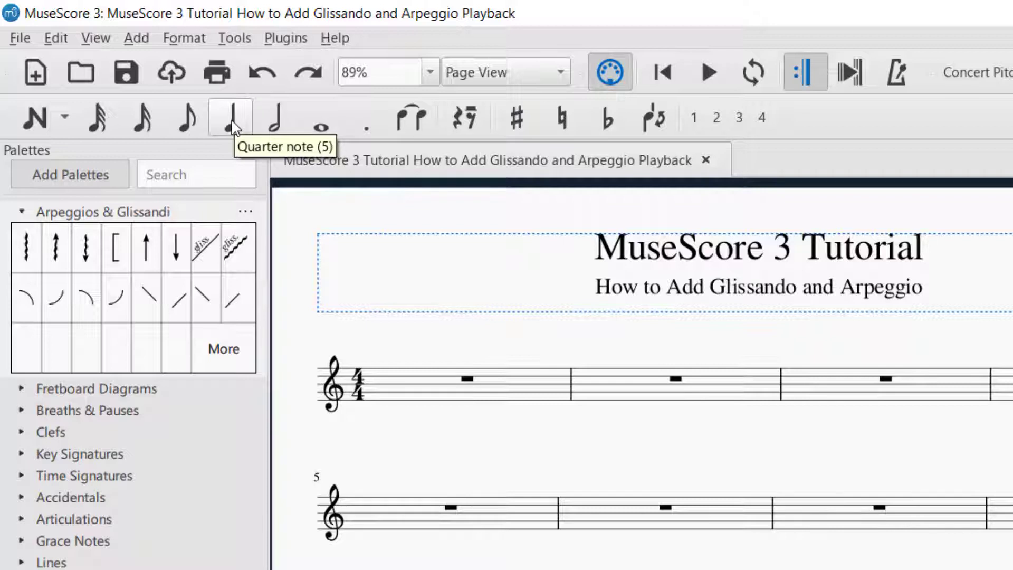
pyautogui.press('n')
pyautogui.click(470, 406)
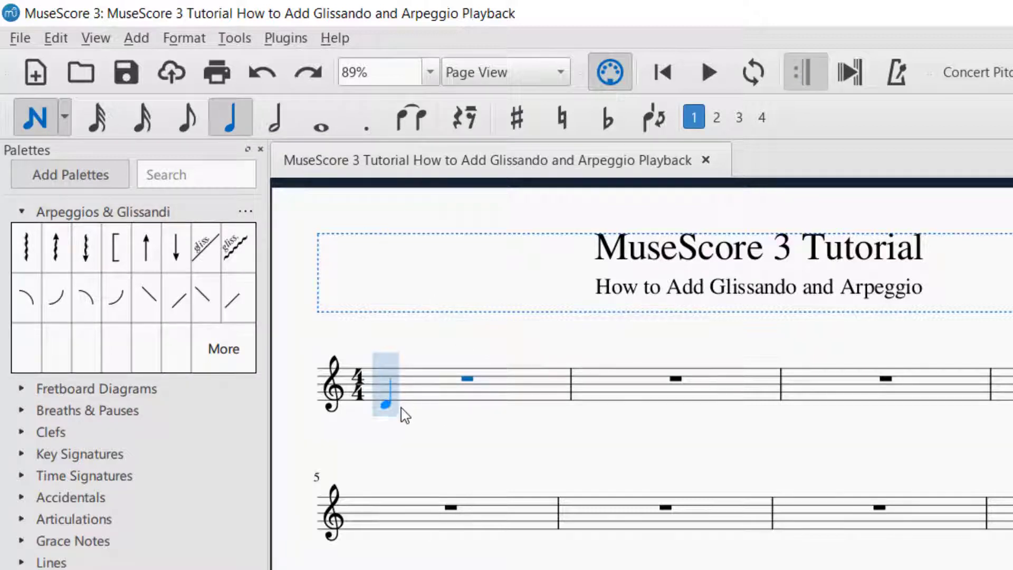
pyautogui.click(399, 410)
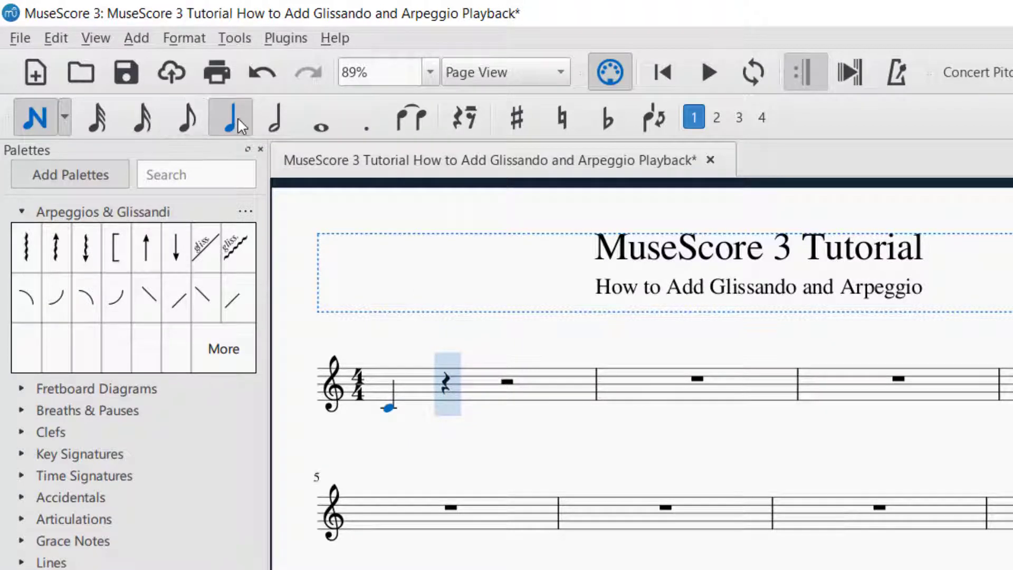
# Enter the C an octave above middle C on beat 2 of measure 1 and make it an undotted half note.
pyautogui.click(272, 124)
pyautogui.click(368, 126)
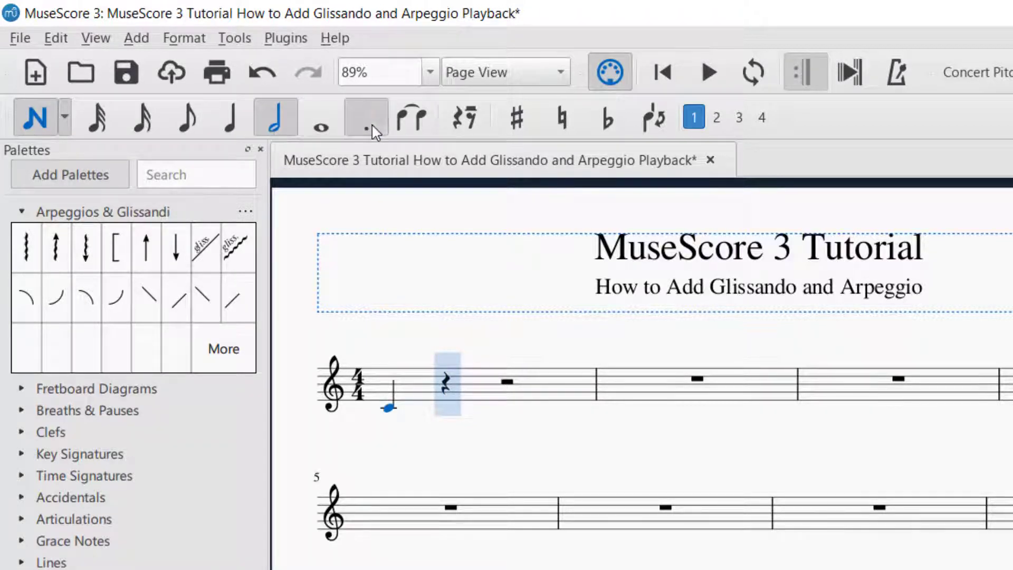
pyautogui.click(466, 382)
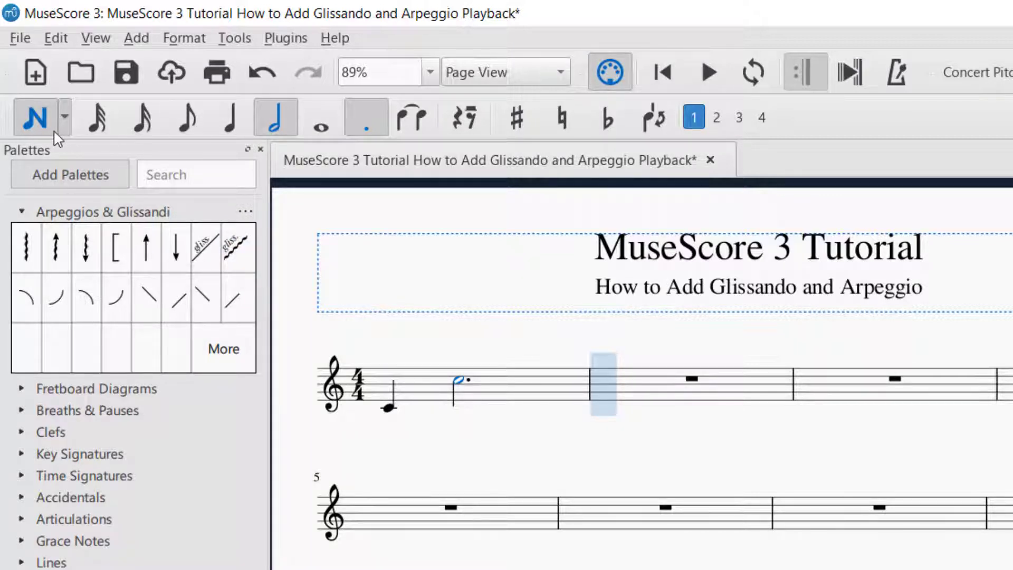
pyautogui.press('Escape')
pyautogui.click(274, 112)
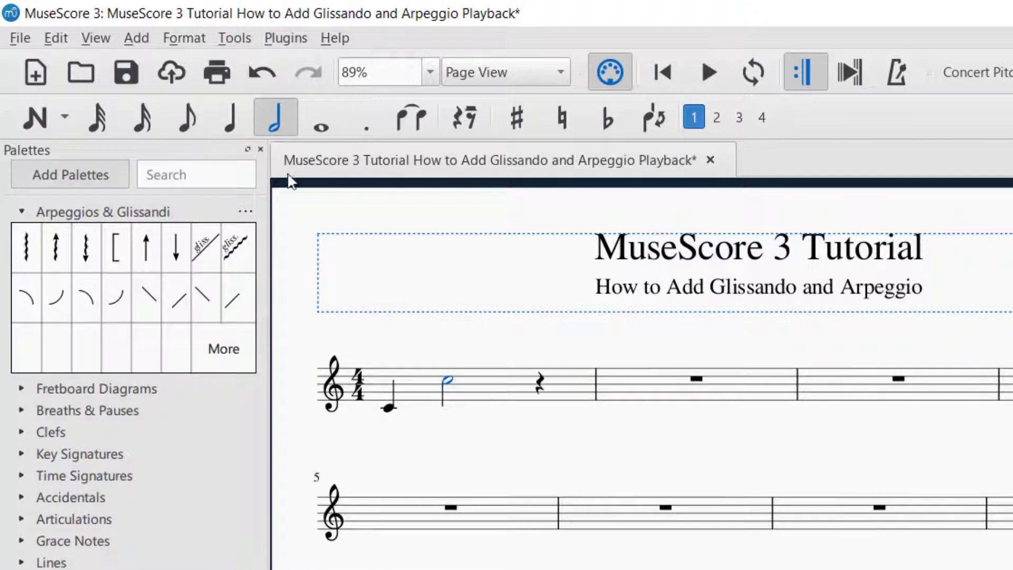
# Add a wavy glissando to the quarter-note middle C in measure 1.
pyautogui.click(390, 410)
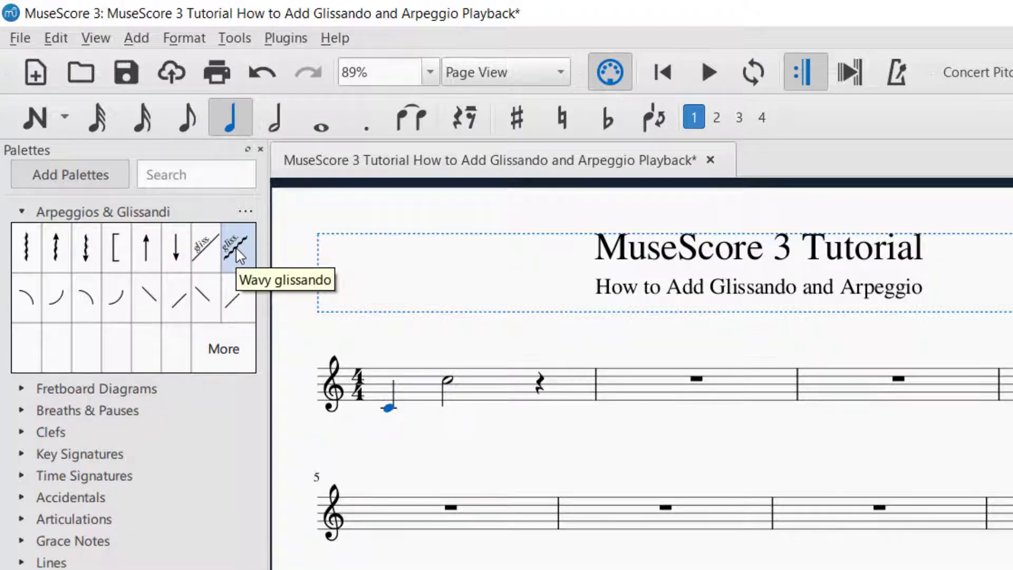
pyautogui.moveTo(235, 246)
pyautogui.mouseDown()
pyautogui.moveTo(351, 342)
pyautogui.moveTo(376, 388)
pyautogui.moveTo(417, 397)
pyautogui.moveTo(448, 381)
pyautogui.moveTo(526, 393)
pyautogui.moveTo(449, 392)
pyautogui.moveTo(452, 399)
pyautogui.moveTo(400, 420)
pyautogui.moveTo(445, 389)
pyautogui.moveTo(448, 398)
pyautogui.moveTo(392, 414)
pyautogui.mouseUp()
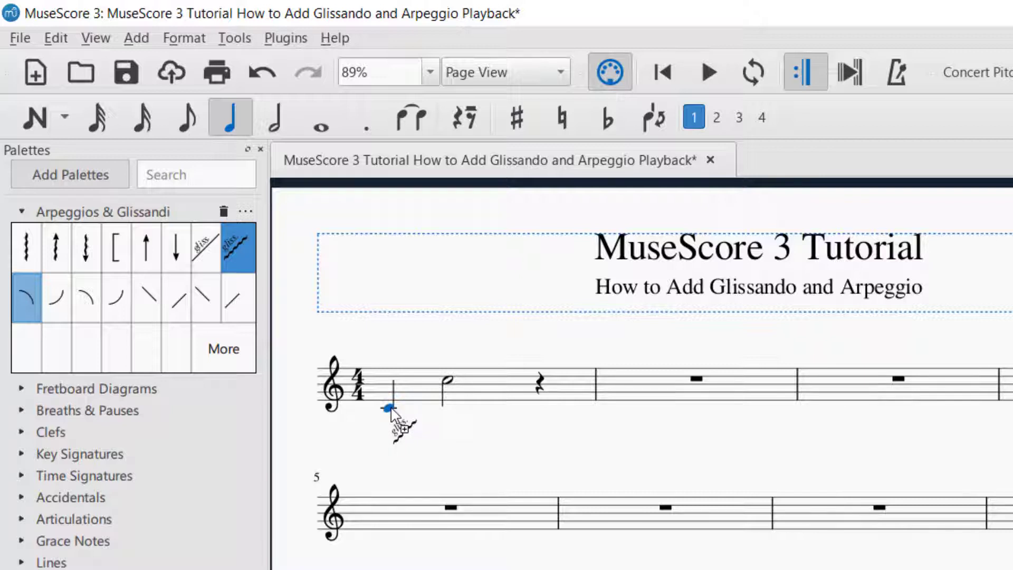
pyautogui.moveTo(392, 414); pyautogui.dragTo(391, 412)
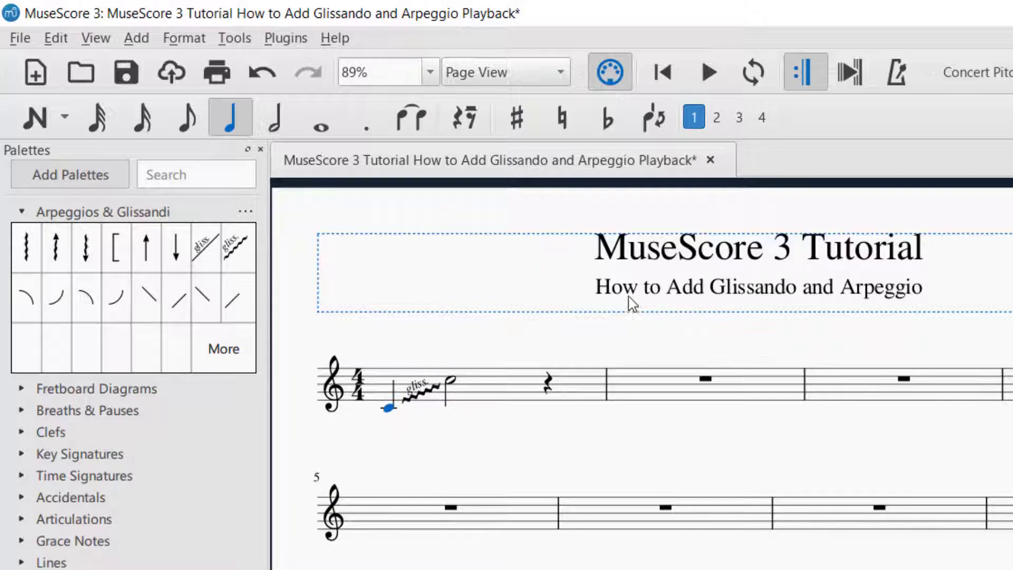
# Play the score from the beginning to hear the glissando, and stop playback.
pyautogui.click(663, 72)
pyautogui.click(718, 84)
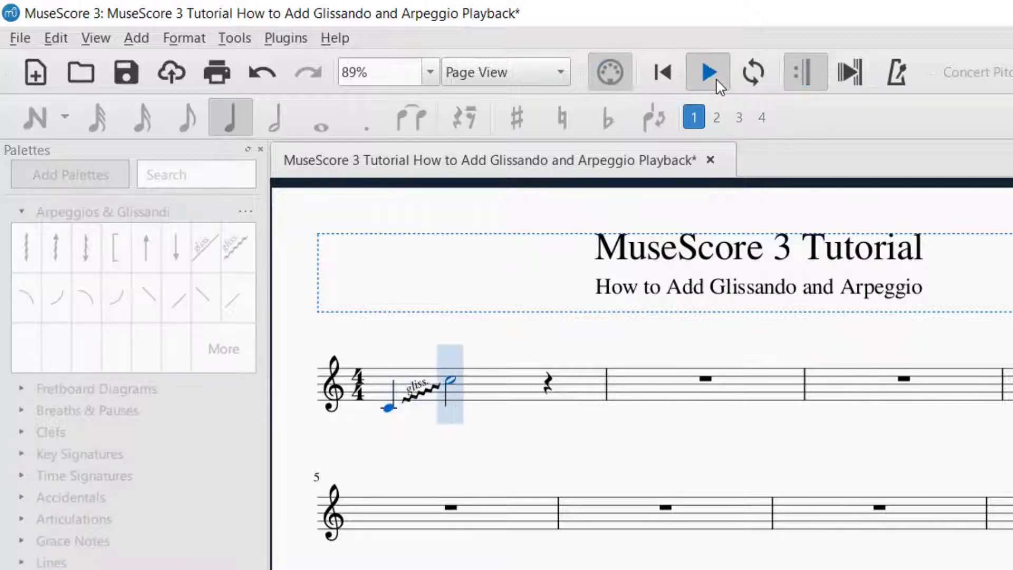
pyautogui.click(704, 84)
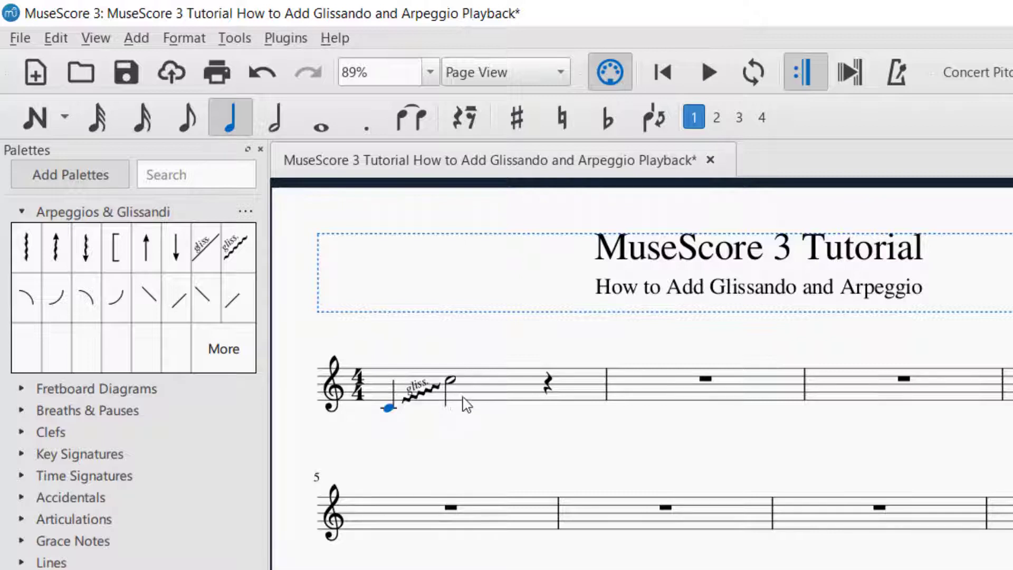
# Raise the half note in measure 1 by an octave to C6 and play the wider glissando from the beginning.
pyautogui.moveTo(452, 389); pyautogui.dragTo(455, 356)
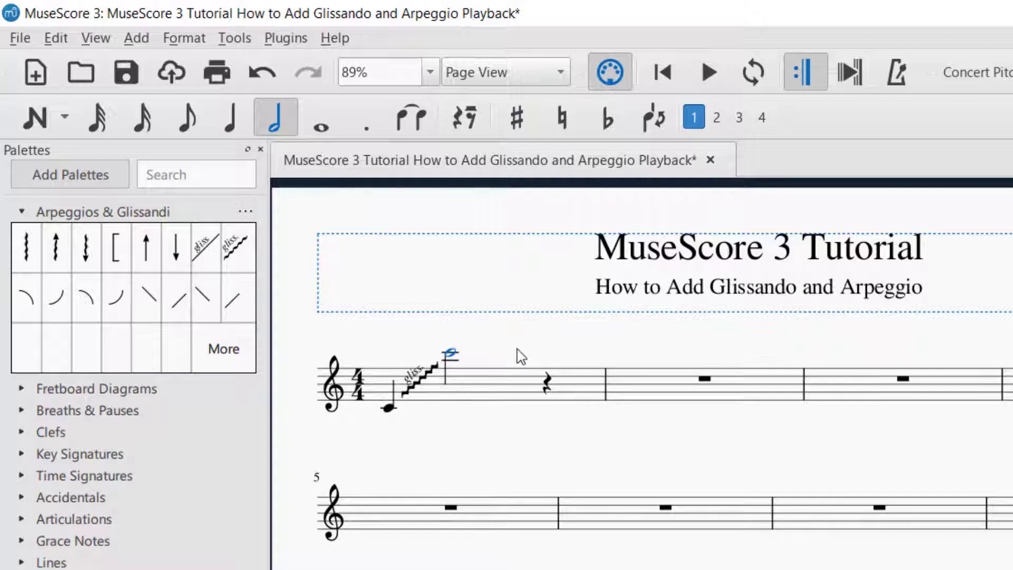
pyautogui.click(664, 74)
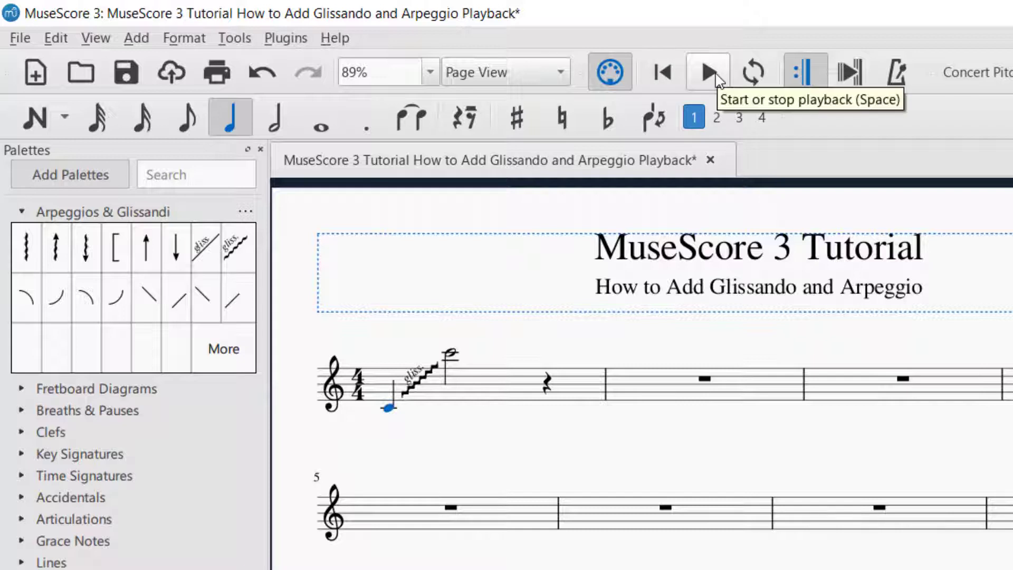
pyautogui.click(710, 72)
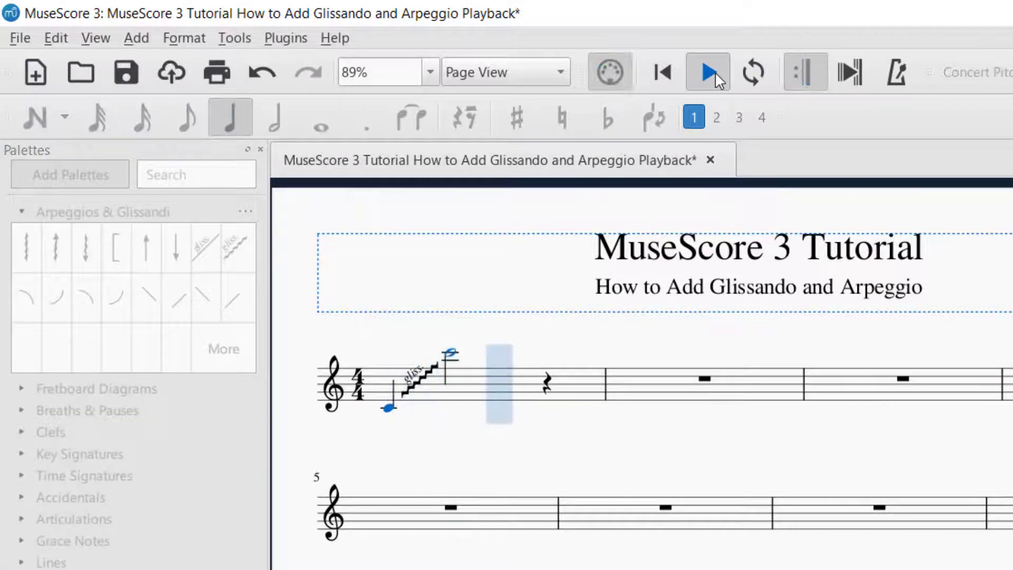
pyautogui.click(705, 77)
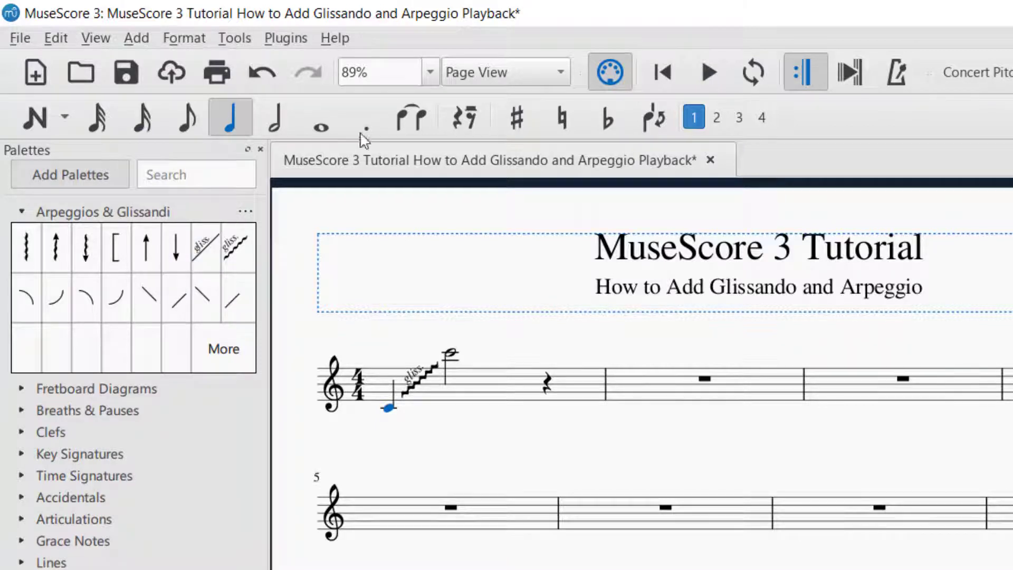
# Lengthen the low C in measure 1 to a half note and enter half notes G5 and C4 in measure 2.
pyautogui.click(267, 125)
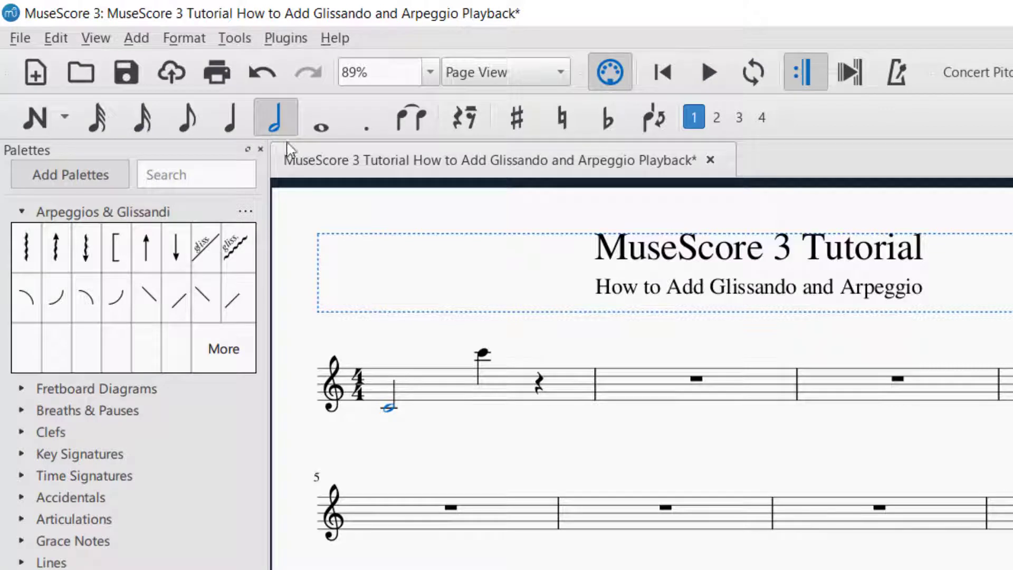
pyautogui.click(33, 125)
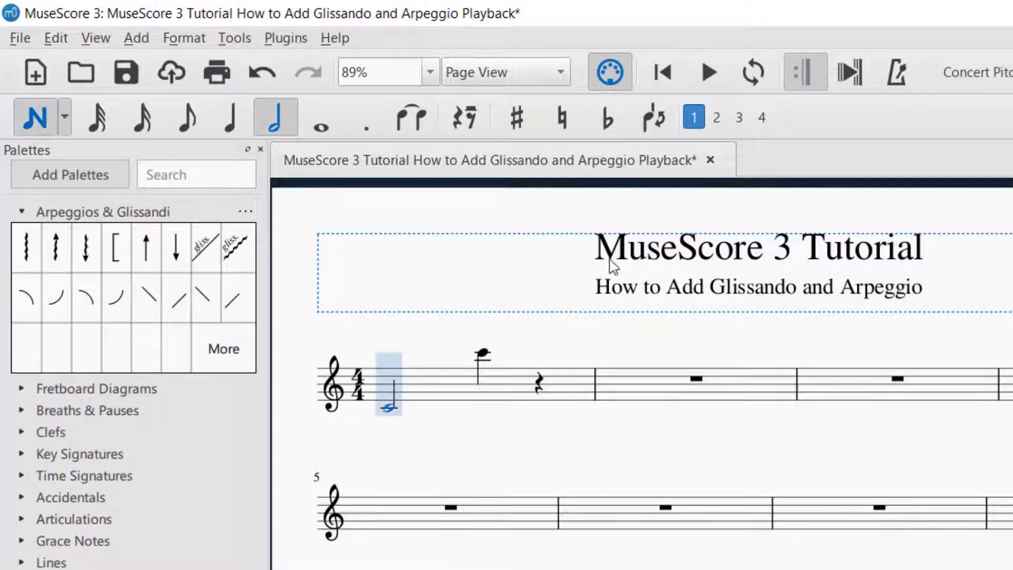
pyautogui.click(641, 367)
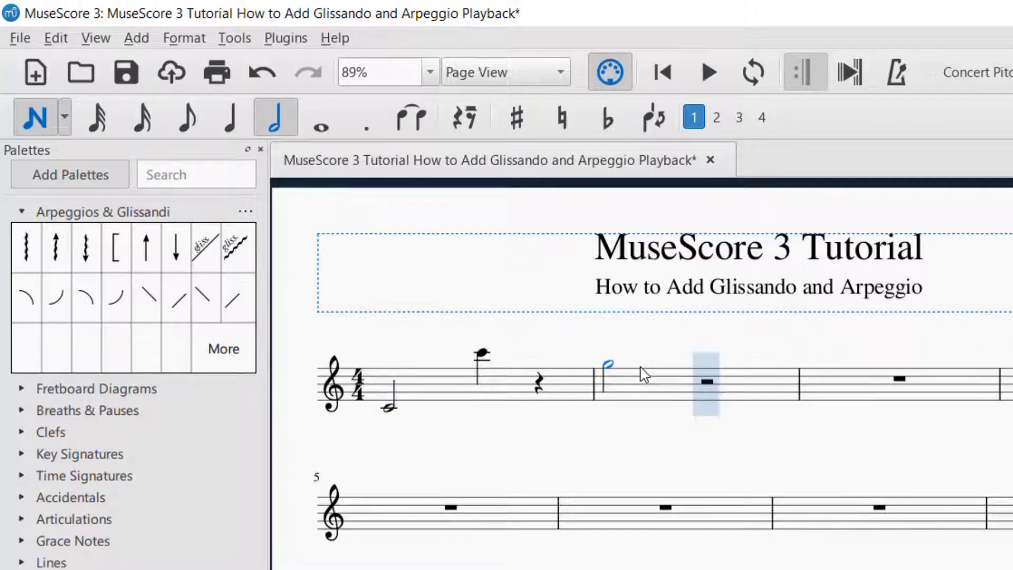
pyautogui.click(706, 414)
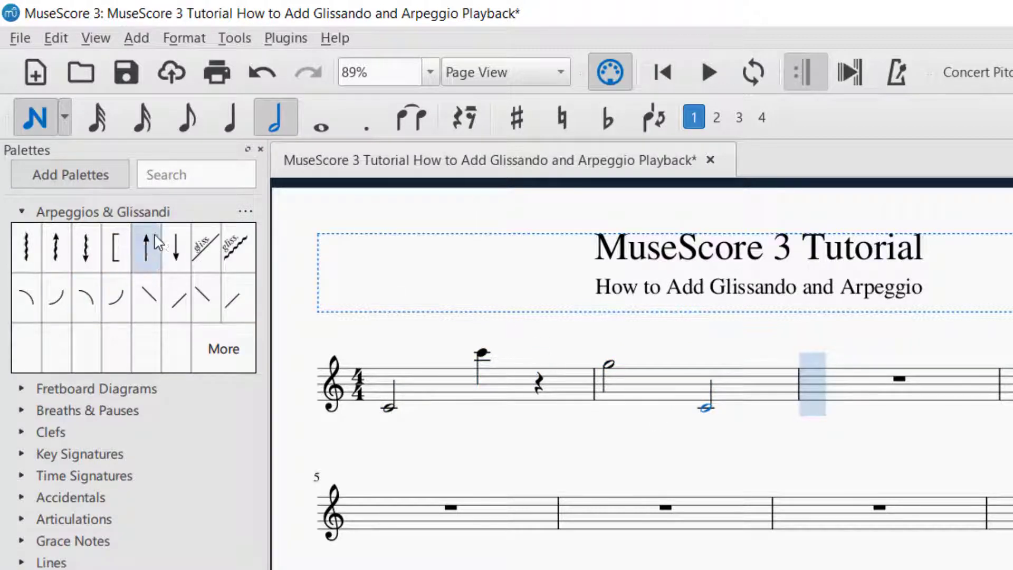
# Add wavy glissandos to the first notes of measures 1 and 2 and play both from the beginning.
pyautogui.moveTo(232, 248); pyautogui.dragTo(608, 366)
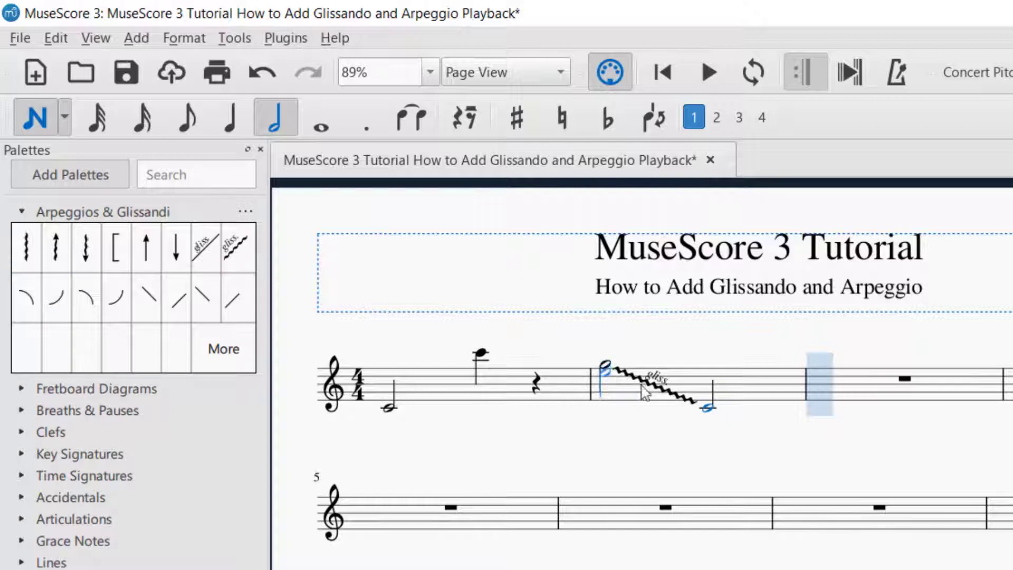
pyautogui.moveTo(237, 249)
pyautogui.mouseDown()
pyautogui.moveTo(360, 381)
pyautogui.moveTo(402, 408)
pyautogui.moveTo(391, 409)
pyautogui.mouseUp()
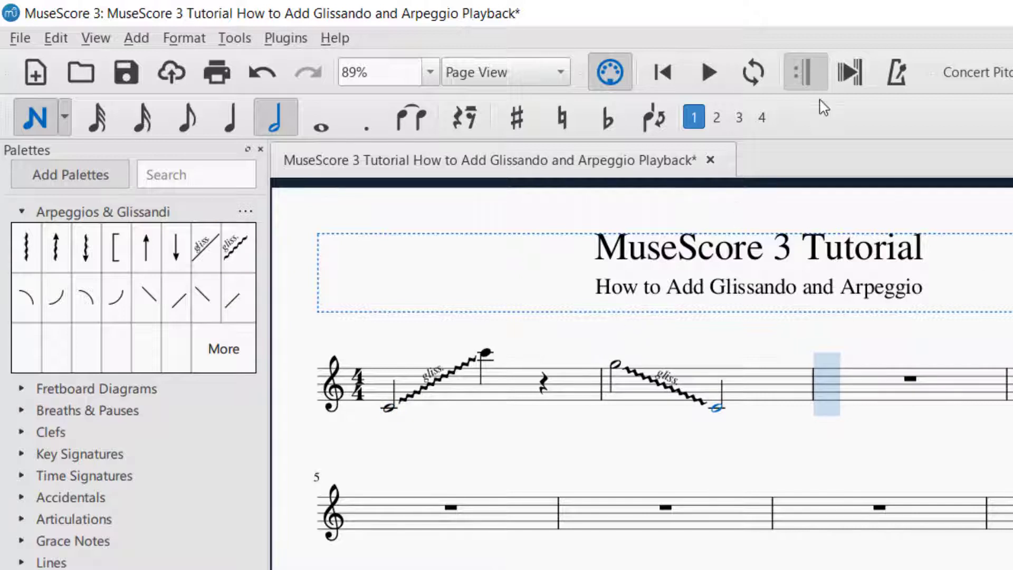
pyautogui.click(670, 77)
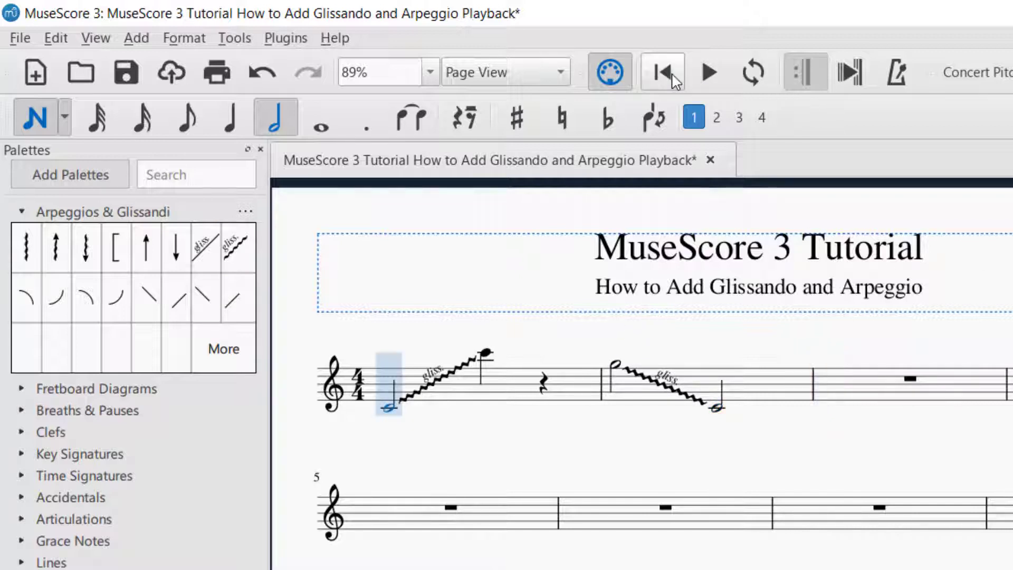
pyautogui.click(710, 74)
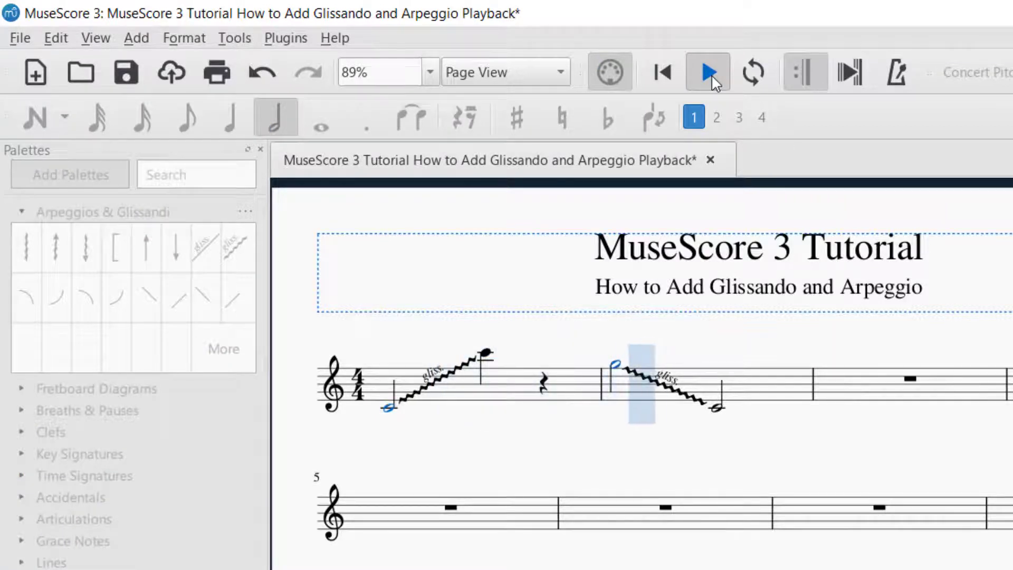
pyautogui.click(709, 74)
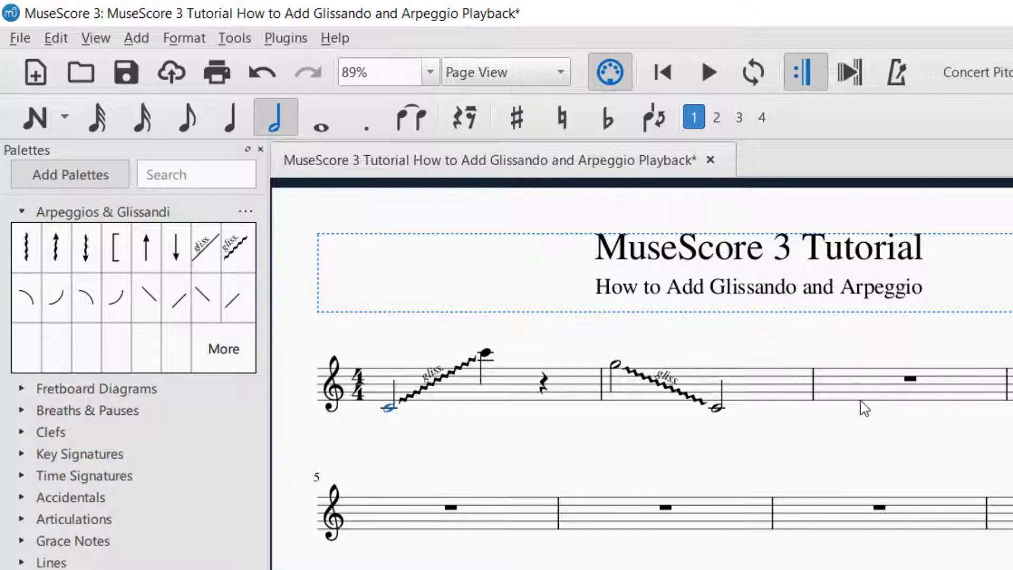
# Enter a half-note G4 at the start of measure 3.
pyautogui.click(253, 271)
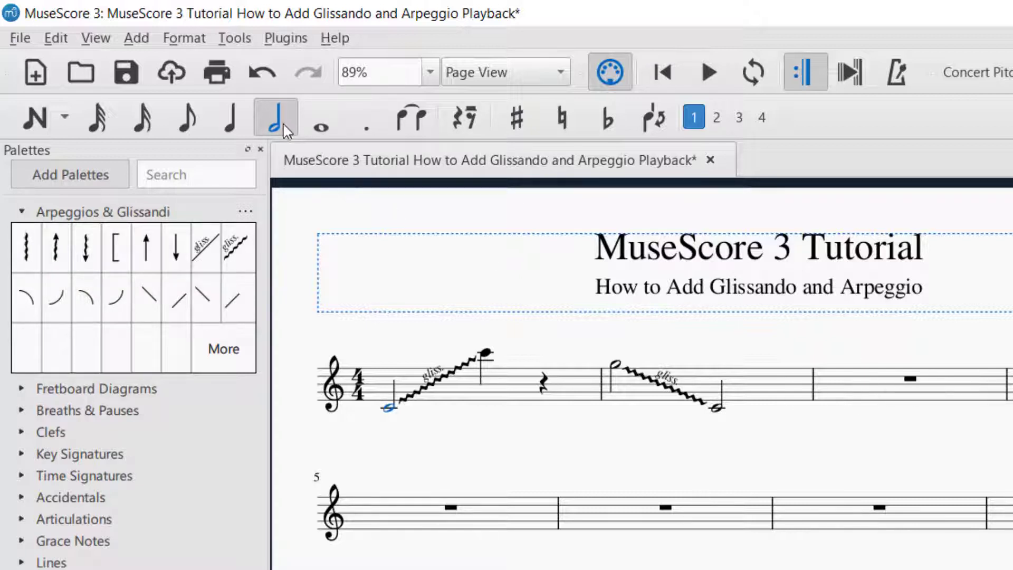
pyautogui.press('n')
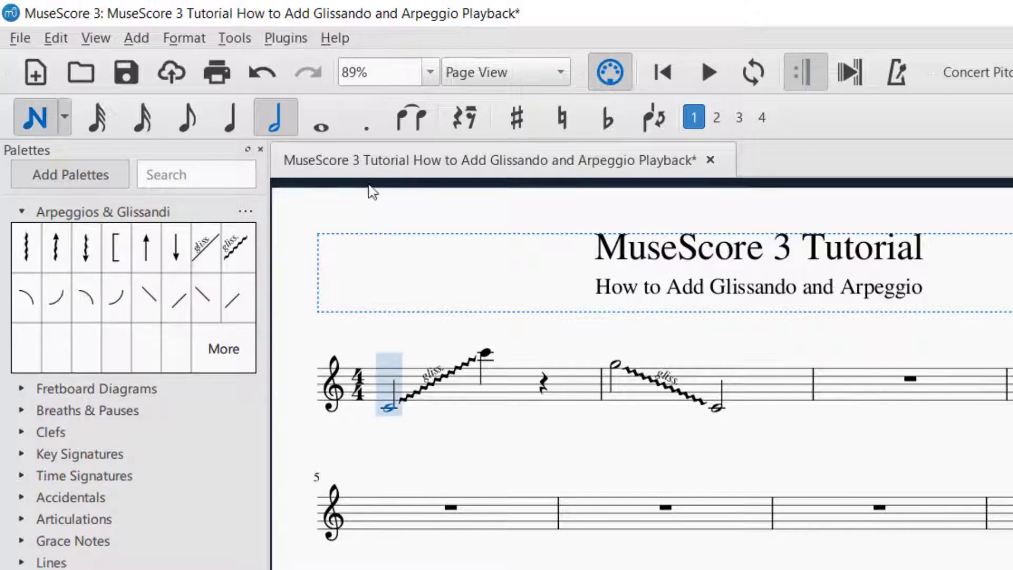
pyautogui.click(872, 397)
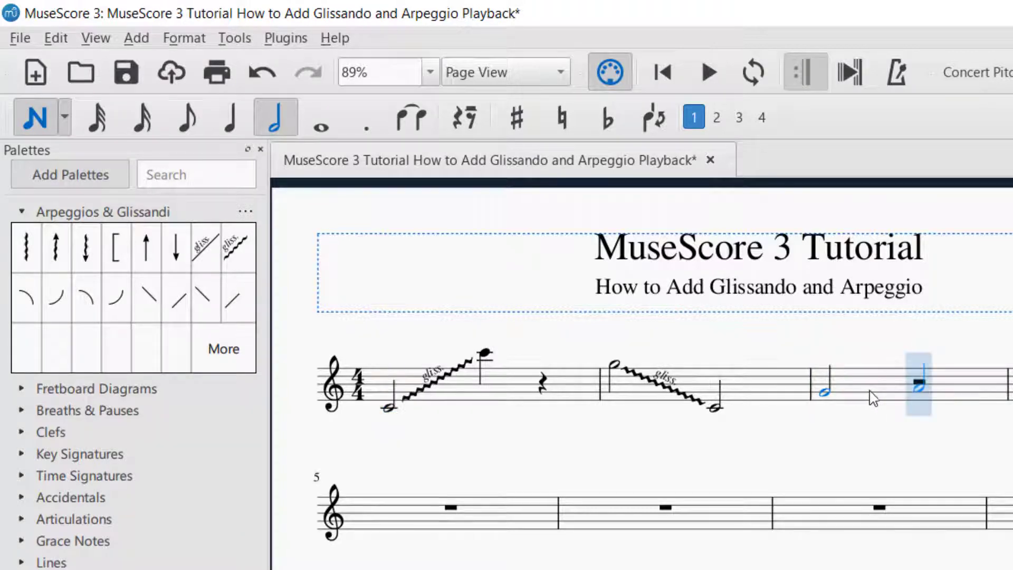
# Build a half-note chord of C4, E4, G4 and C5 on beat 3 of measure 3 and apply the plain arpeggio.
pyautogui.click(924, 410)
pyautogui.keyDown('shift'); pyautogui.click(925, 402); pyautogui.keyUp('shift')
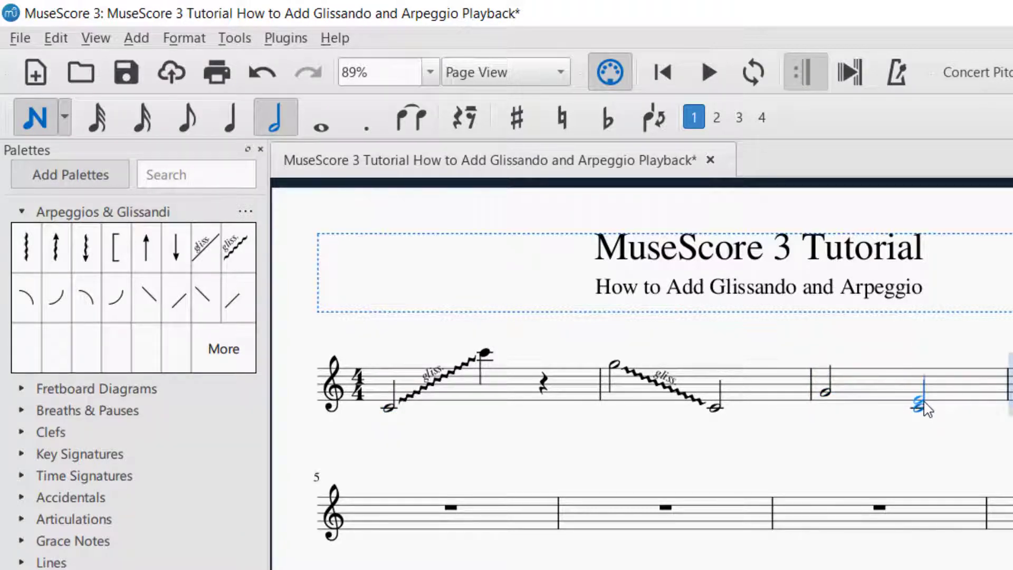
pyautogui.keyDown('shift'); pyautogui.click(925, 396); pyautogui.keyUp('shift')
pyautogui.keyDown('shift'); pyautogui.click(927, 390); pyautogui.keyUp('shift')
pyautogui.moveTo(27, 258); pyautogui.dragTo(919, 398)
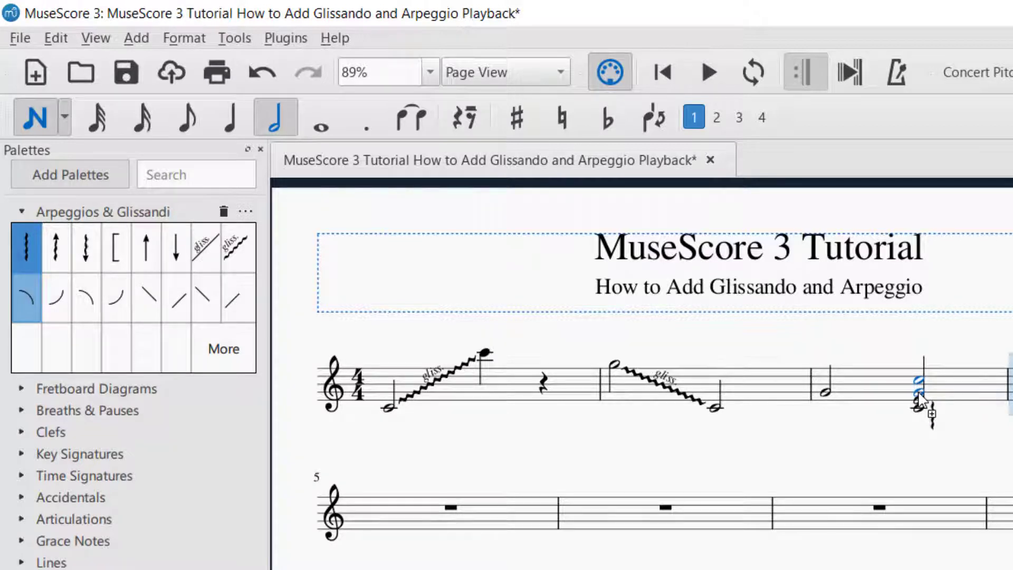
pyautogui.moveTo(919, 401); pyautogui.dragTo(919, 402)
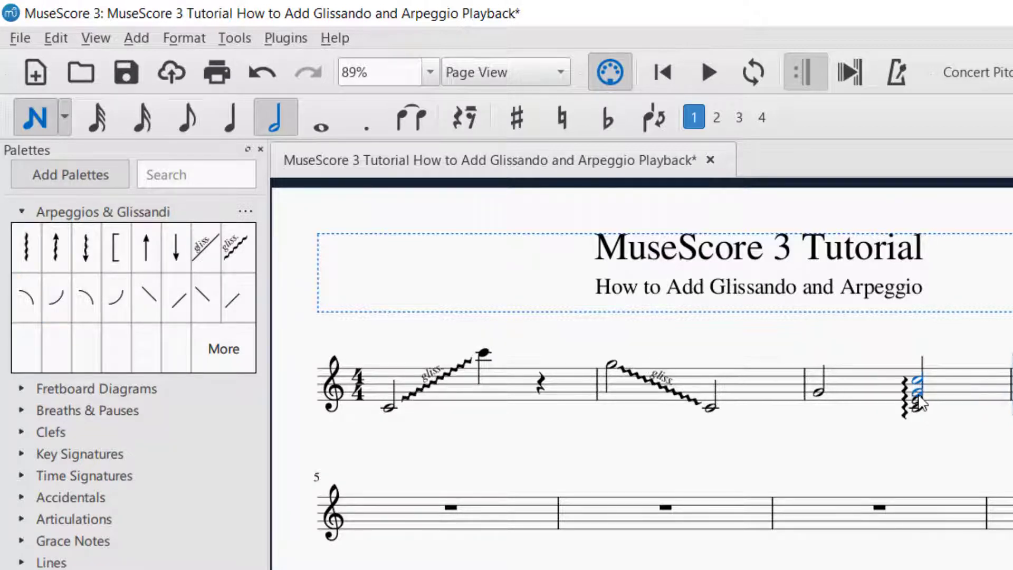
# Finish note entry and play back measure 3 to hear the plain arpeggio on the chord.
pyautogui.keyDown('shift'); pyautogui.click(918, 395); pyautogui.keyUp('shift')
pyautogui.click(918, 393)
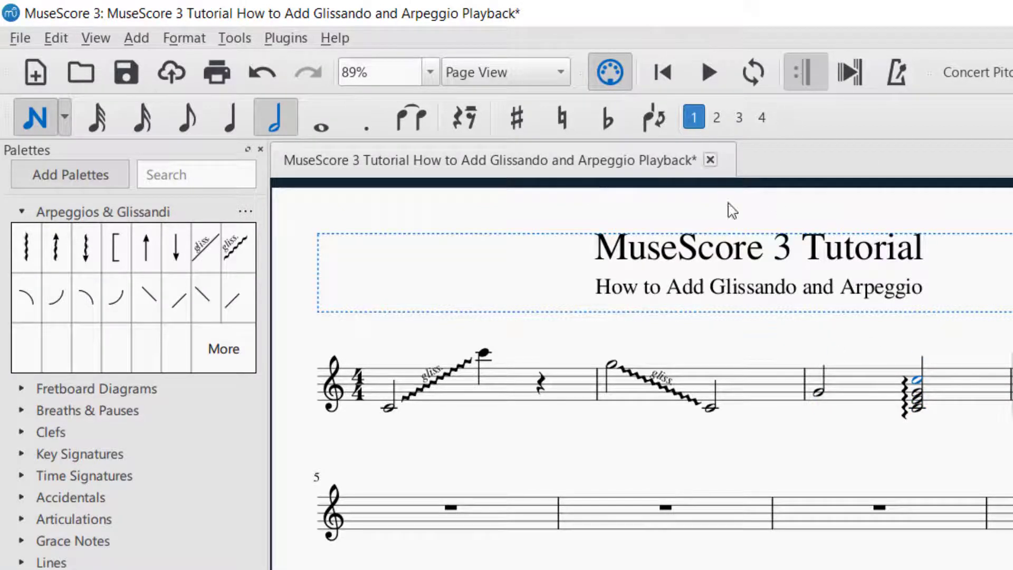
pyautogui.press('Escape')
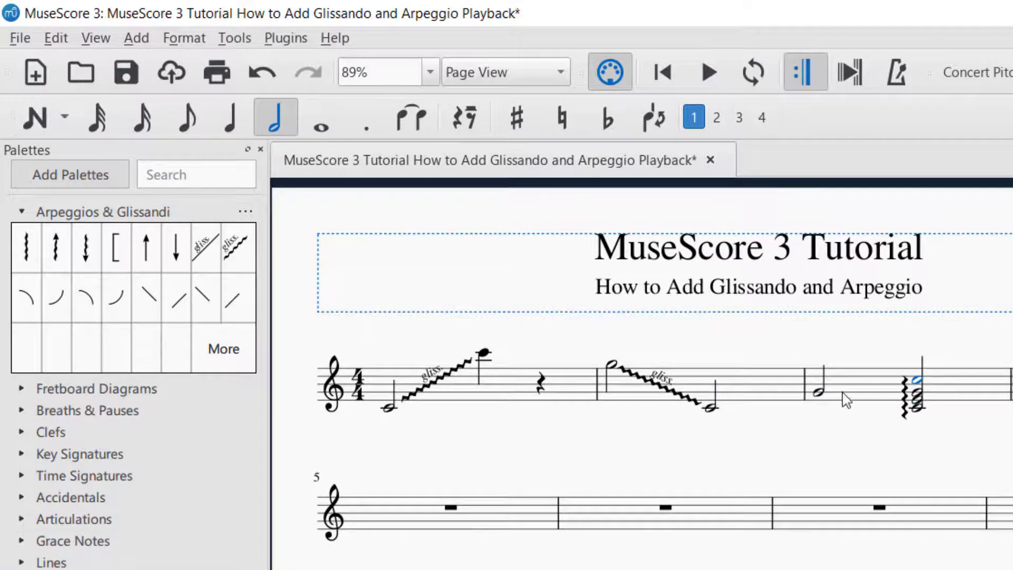
pyautogui.click(830, 398)
pyautogui.click(720, 82)
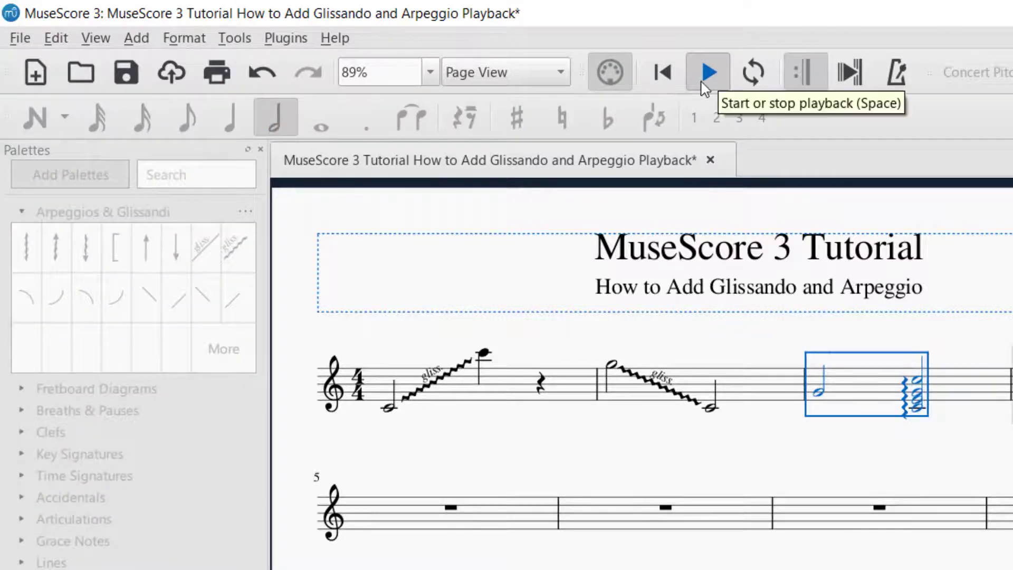
pyautogui.click(708, 80)
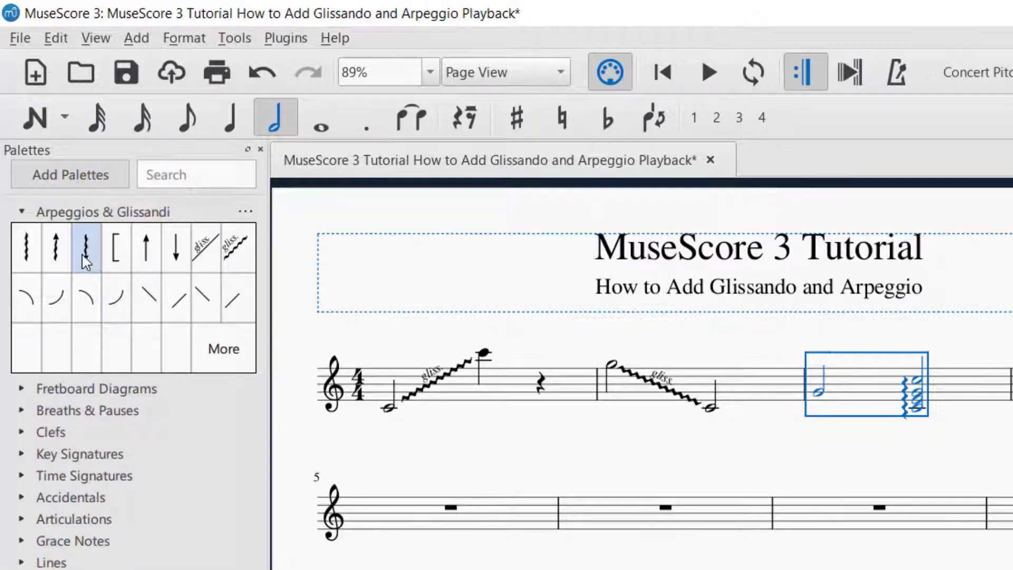
# Slightly adjust the lower and upper ends of the arpeggio beside the measure 3 chord.
pyautogui.click(902, 414)
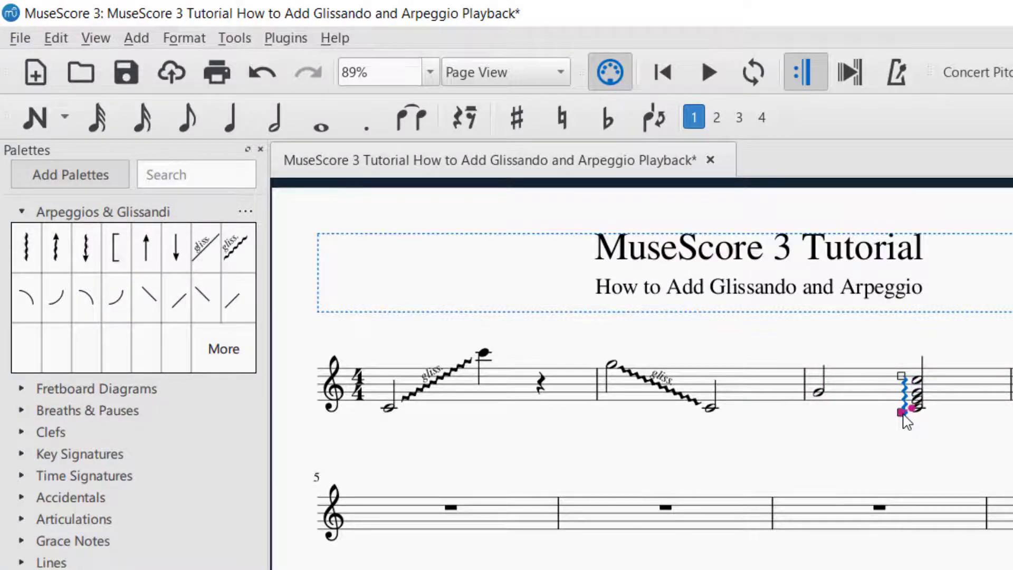
pyautogui.moveTo(905, 417)
pyautogui.mouseDown()
pyautogui.moveTo(906, 427)
pyautogui.moveTo(907, 412)
pyautogui.mouseUp()
pyautogui.moveTo(904, 372)
pyautogui.mouseDown()
pyautogui.moveTo(904, 357)
pyautogui.moveTo(906, 373)
pyautogui.mouseUp()
# Shift the start of the measure 2 glissando slightly upward and undo that adjustment.
pyautogui.click(603, 363)
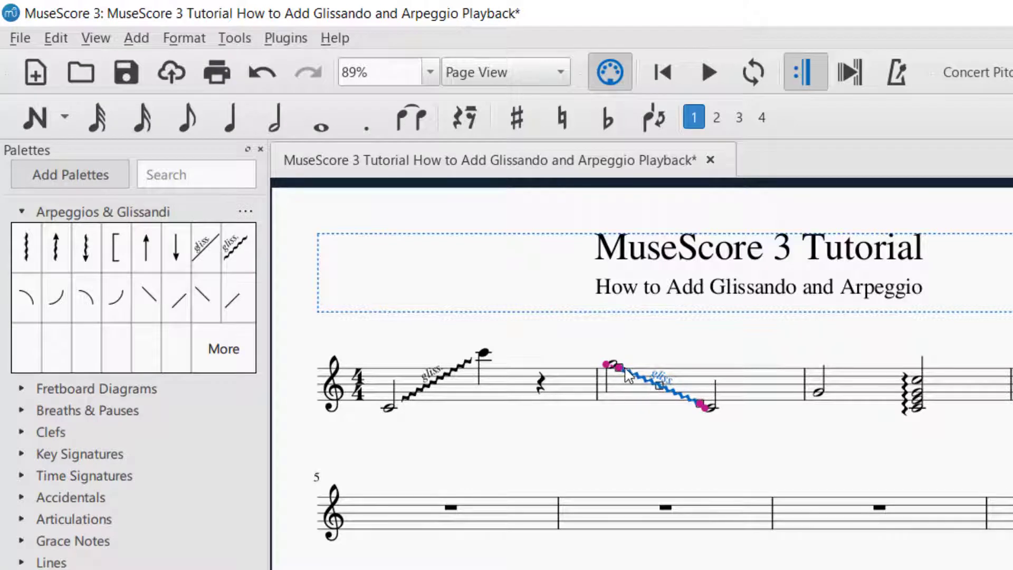
pyautogui.moveTo(621, 368)
pyautogui.mouseDown()
pyautogui.moveTo(649, 348)
pyautogui.moveTo(661, 363)
pyautogui.moveTo(622, 364)
pyautogui.mouseUp()
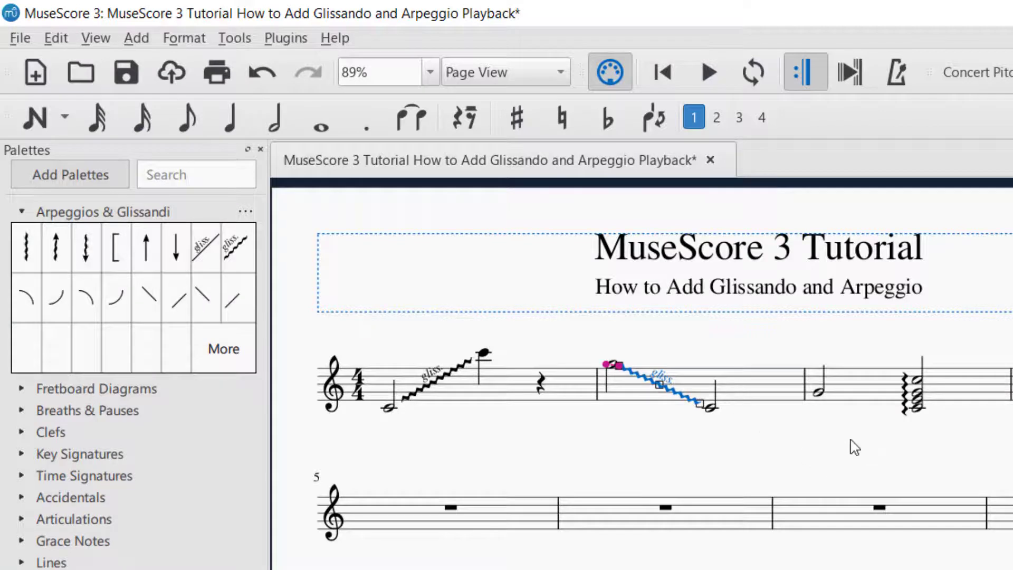
pyautogui.click(904, 409)
pyautogui.hotkey('ctrl', 'z')
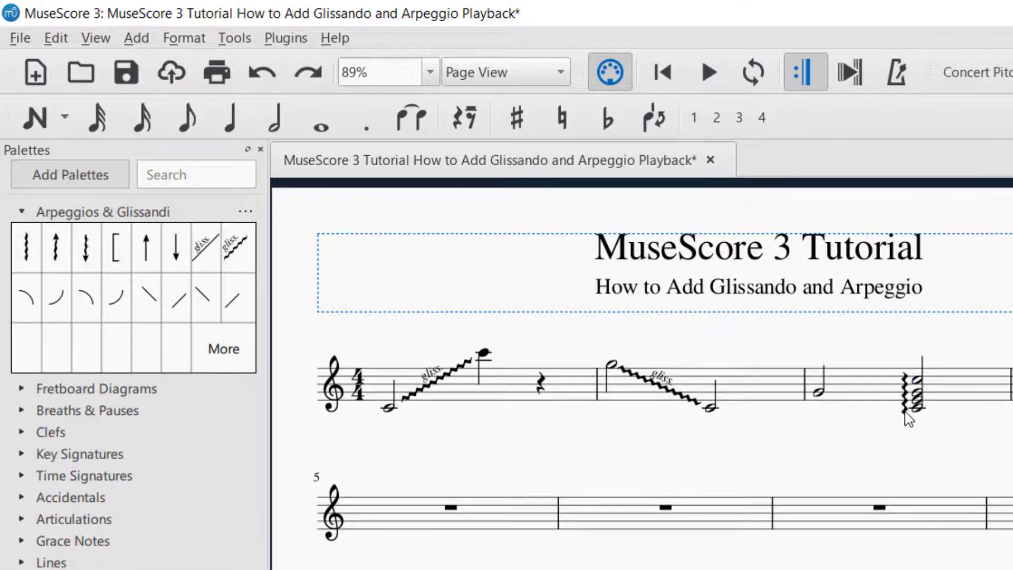
# Replace the plain arpeggio on the measure 3 chord with a Down arpeggio.
pyautogui.press('Delete')
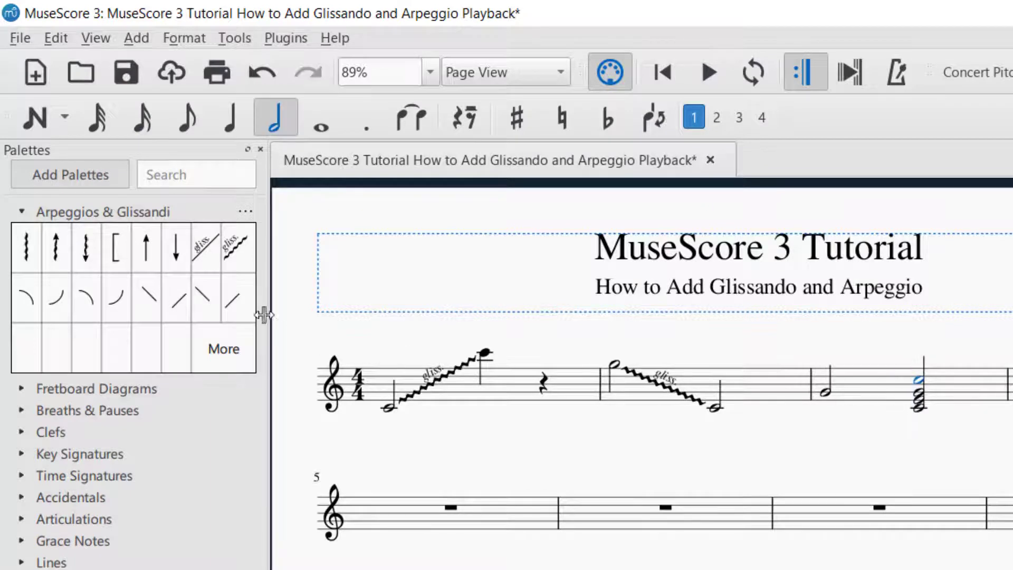
pyautogui.moveTo(84, 252); pyautogui.dragTo(62, 261)
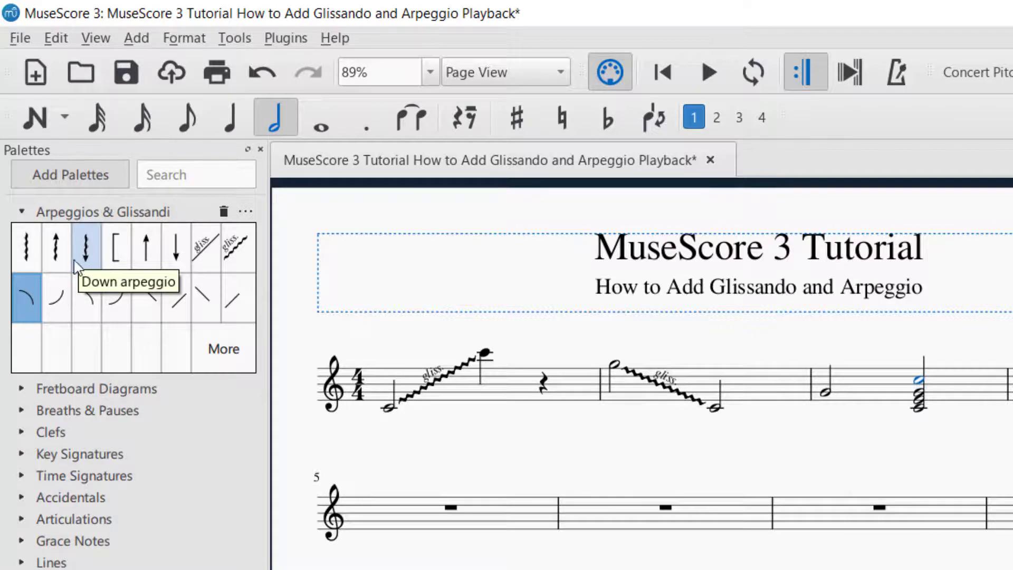
pyautogui.moveTo(87, 254); pyautogui.dragTo(919, 402)
# Play back measure 3 to hear the Down arpeggio and clear the selection.
pyautogui.click(823, 397)
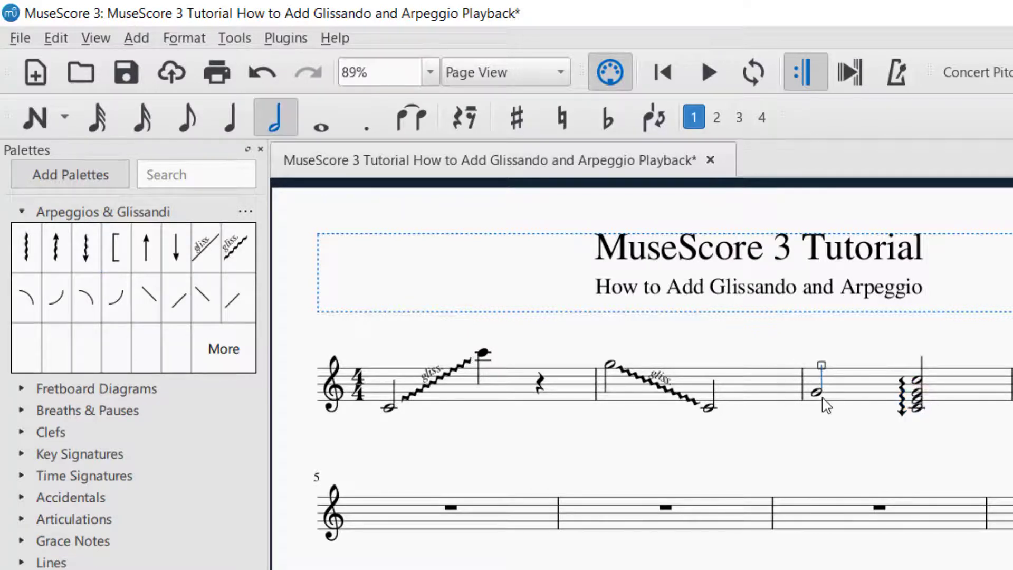
pyautogui.click(867, 402)
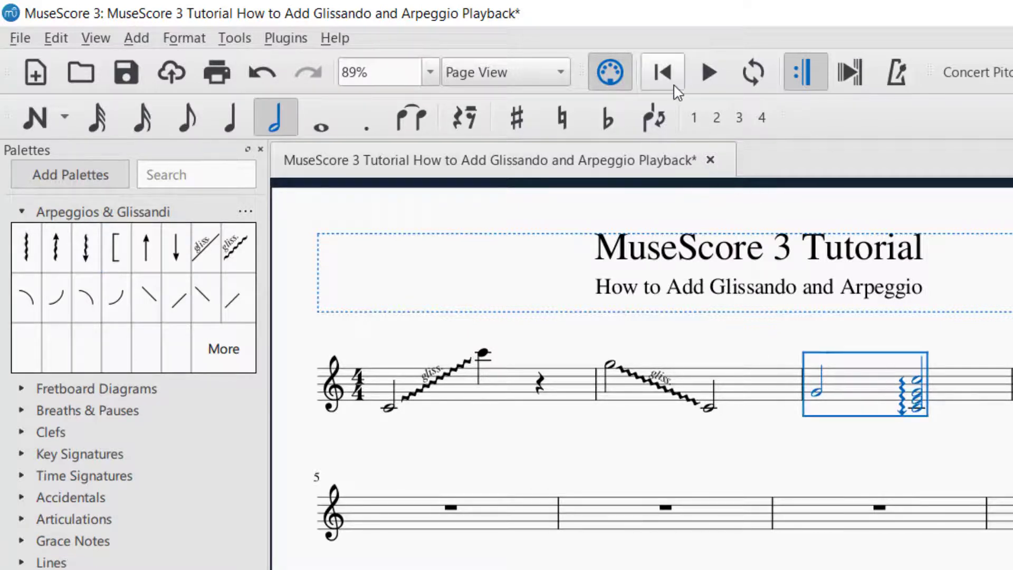
pyautogui.click(708, 76)
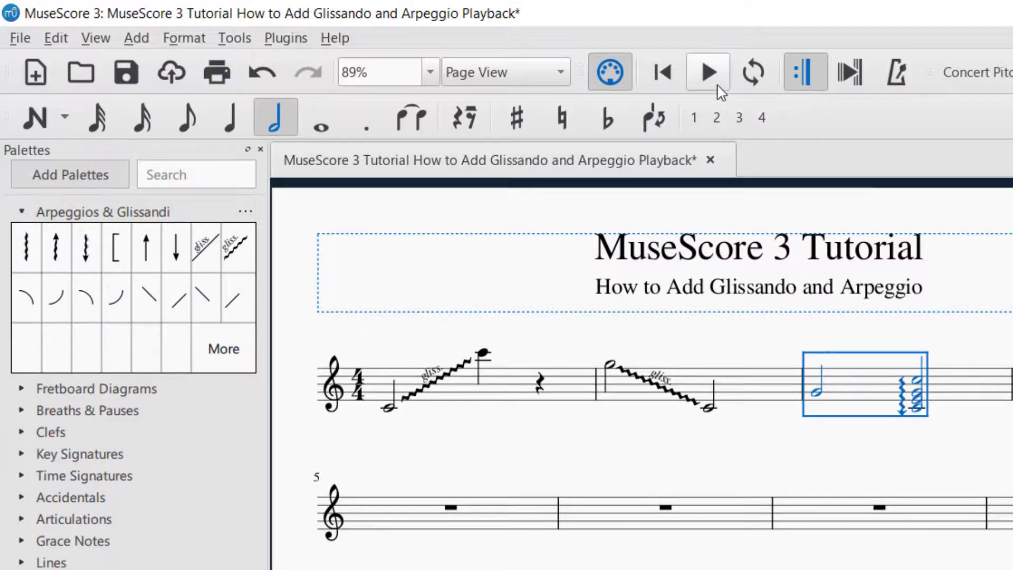
pyautogui.click(879, 457)
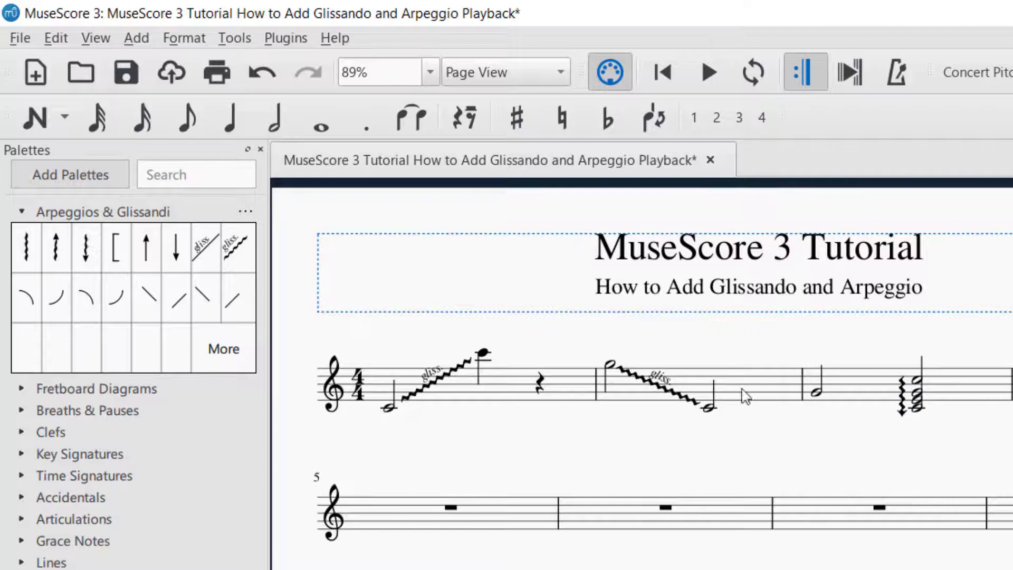
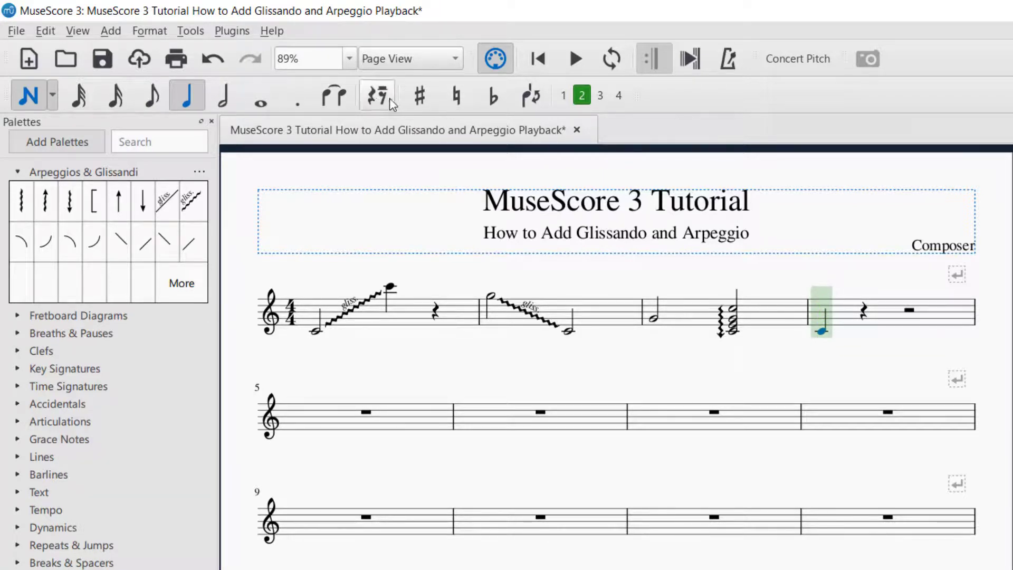
# In voice 2 of measure 4, enter a quarter rest on beat 1 and a dotted half-note C5 on beat 2.
pyautogui.click(829, 311)
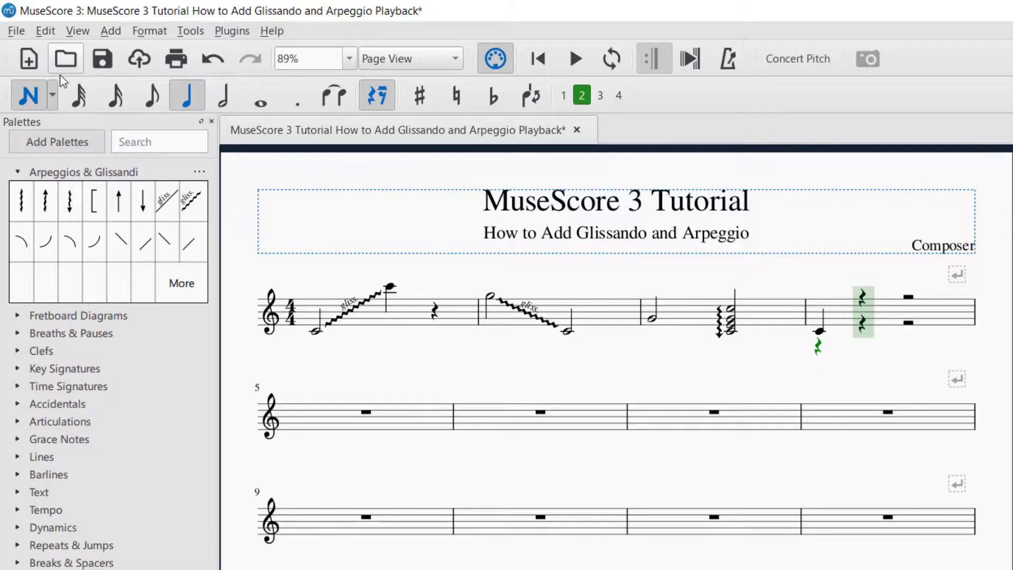
pyautogui.click(224, 105)
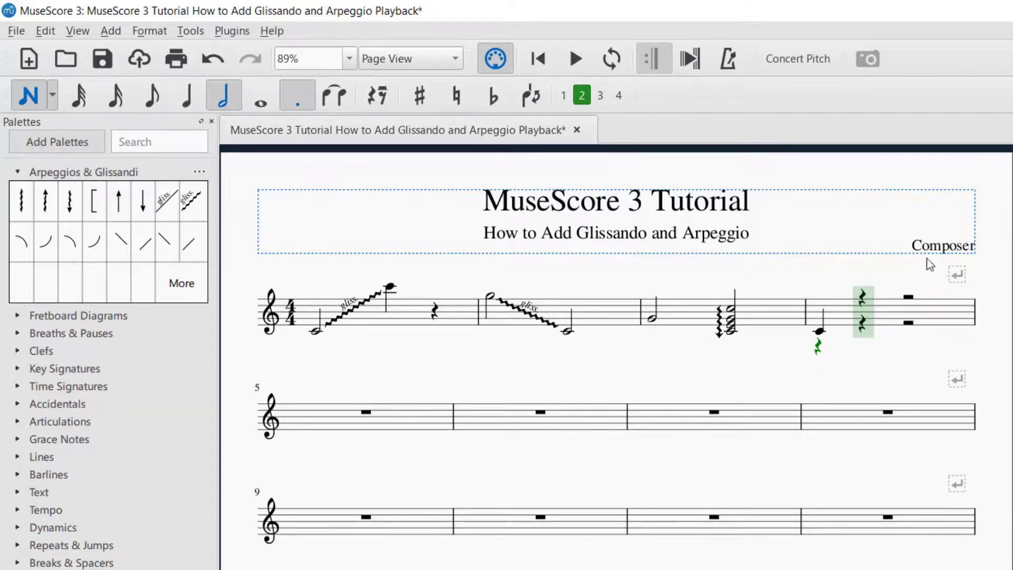
pyautogui.click(865, 311)
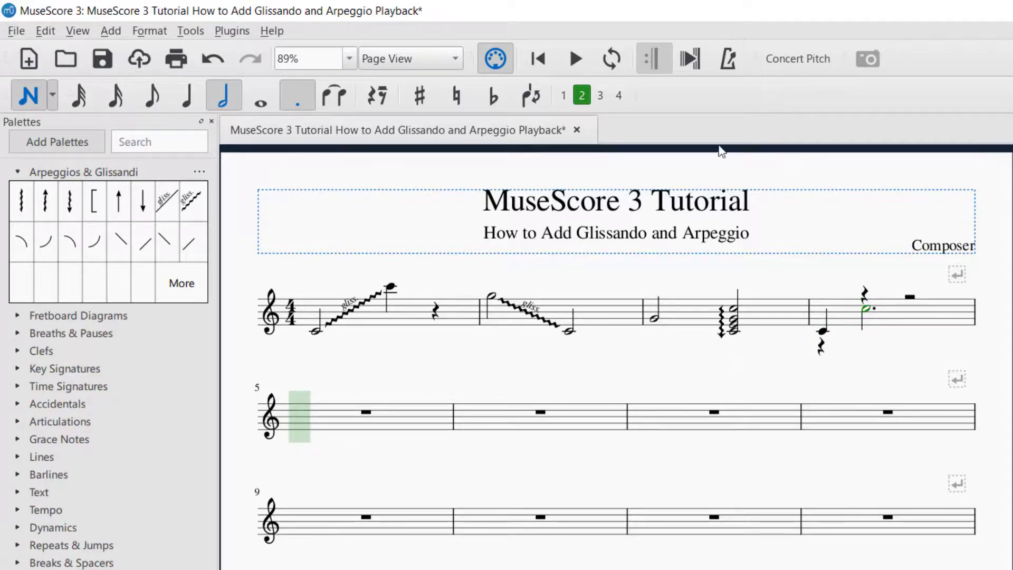
# Switch to voice 1 and add a wavy glissando to the quarter-note C4 in measure 4.
pyautogui.click(563, 96)
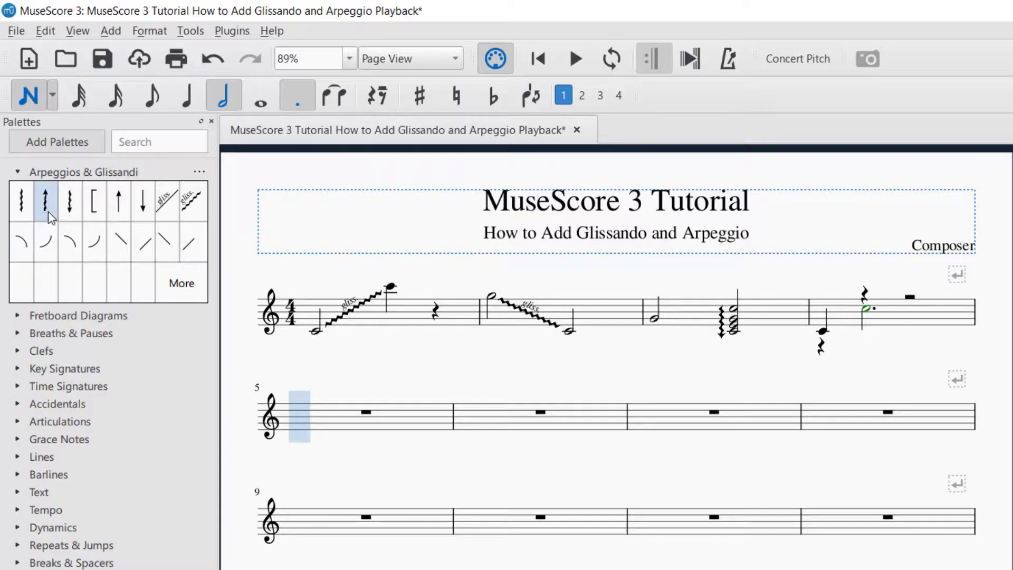
pyautogui.moveTo(26, 205); pyautogui.dragTo(53, 200)
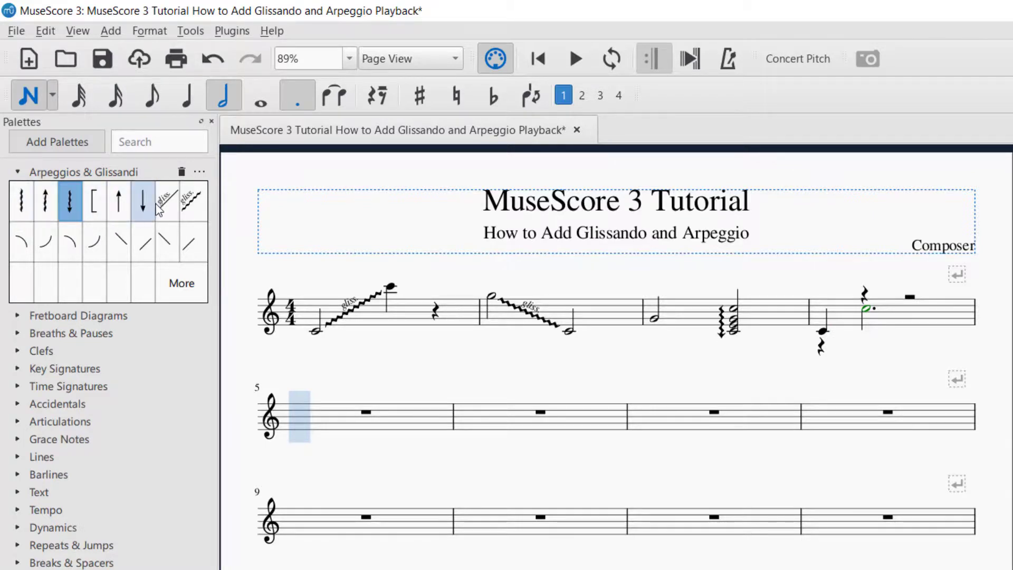
pyautogui.moveTo(192, 207)
pyautogui.mouseDown()
pyautogui.moveTo(765, 298)
pyautogui.moveTo(830, 346)
pyautogui.mouseUp()
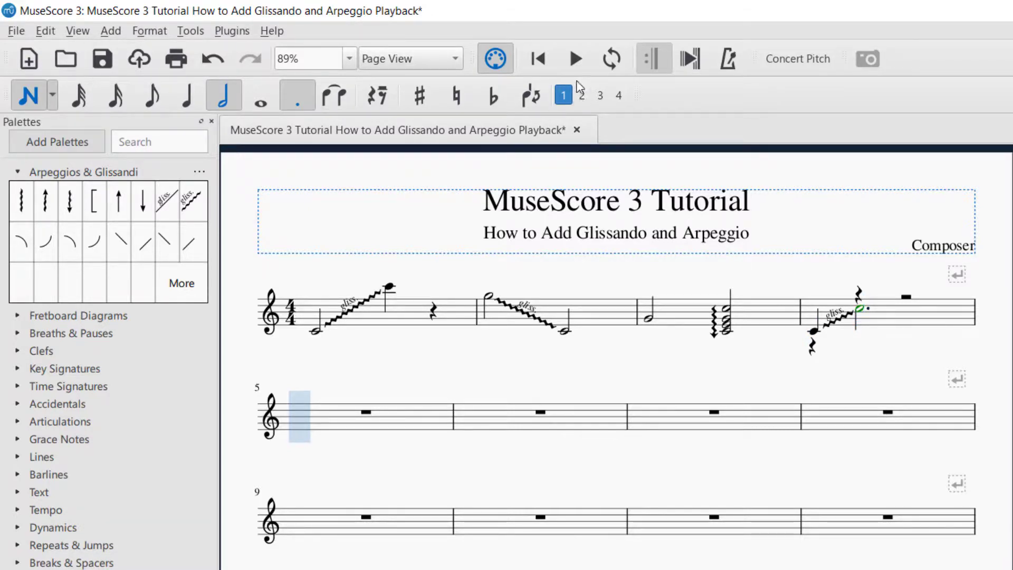
# Leave note entry and play back measure 4 to hear the glissando between the two voices.
pyautogui.click(26, 98)
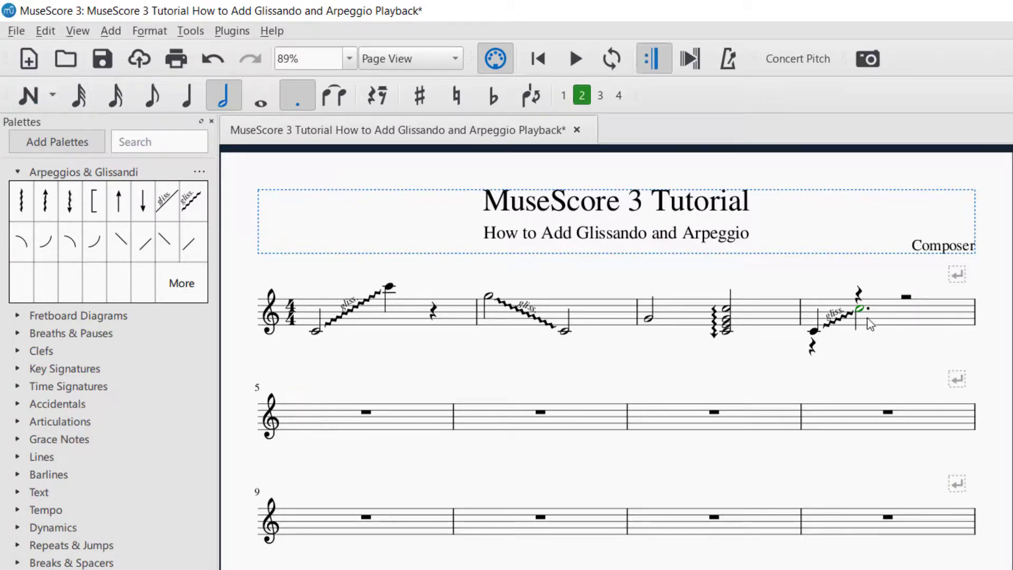
pyautogui.click(874, 322)
pyautogui.click(586, 72)
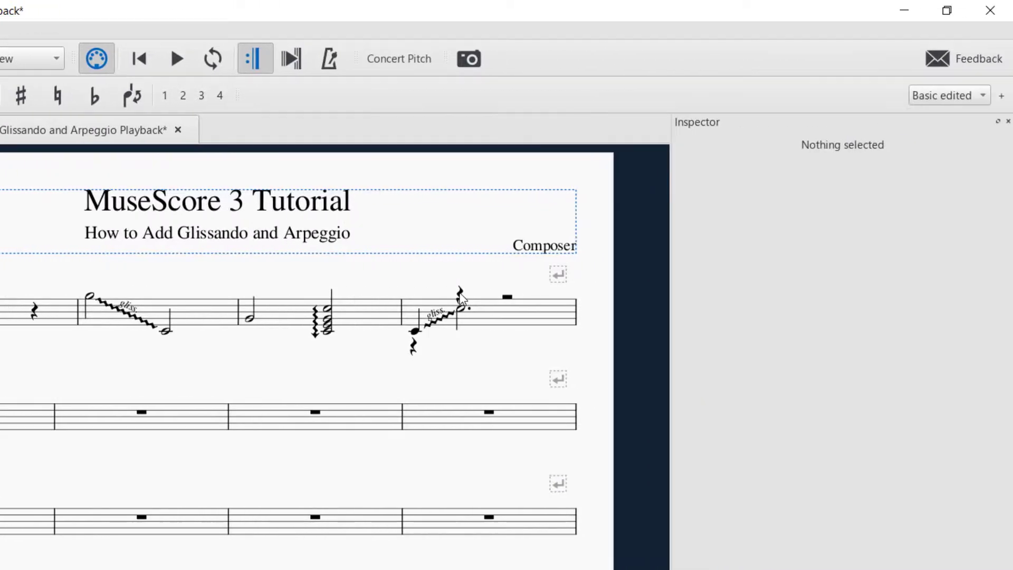
# Make the voice 1 quarter rest above the dotted half note in measure 4 invisible.
pyautogui.click(461, 295)
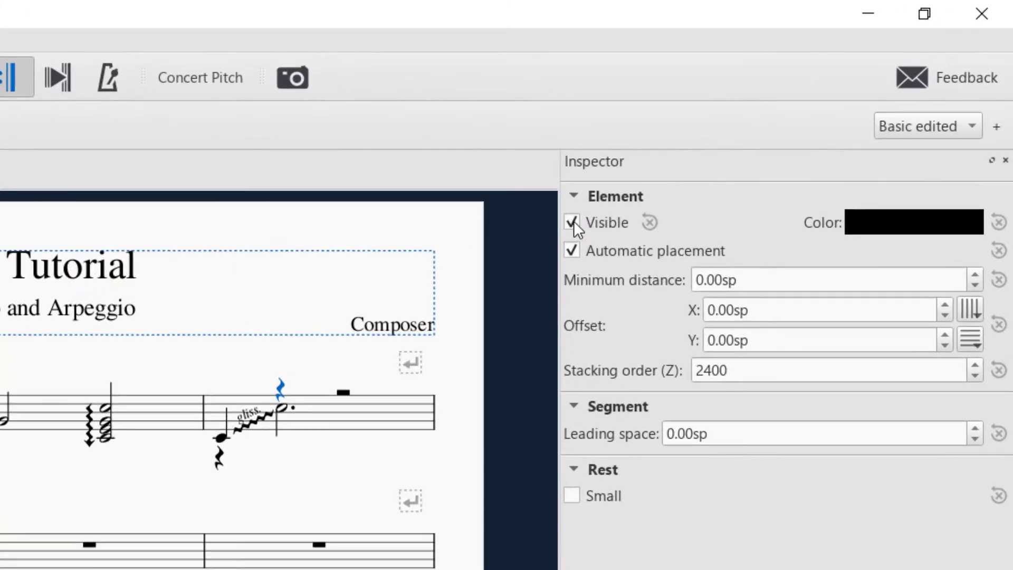
pyautogui.click(574, 221)
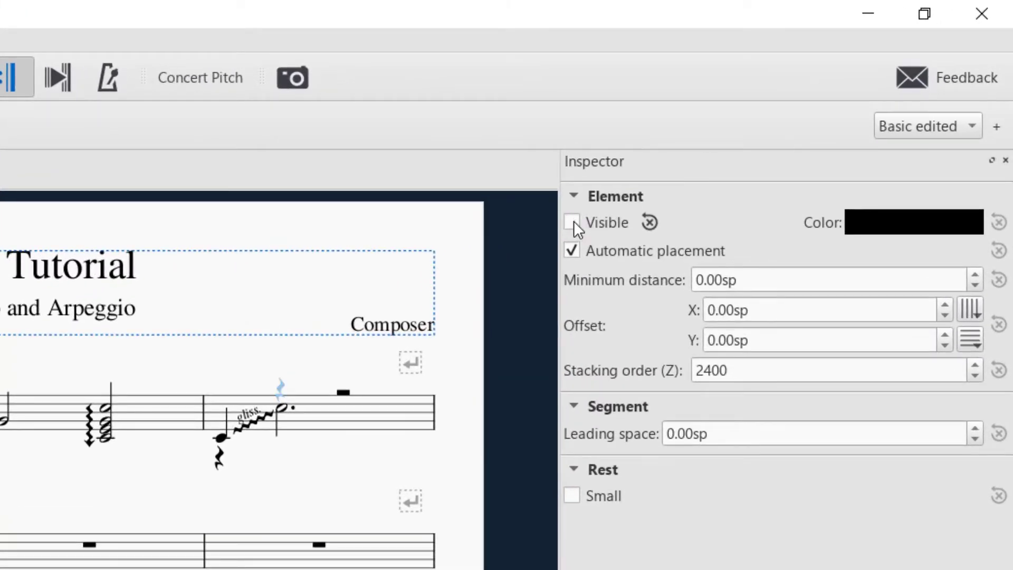